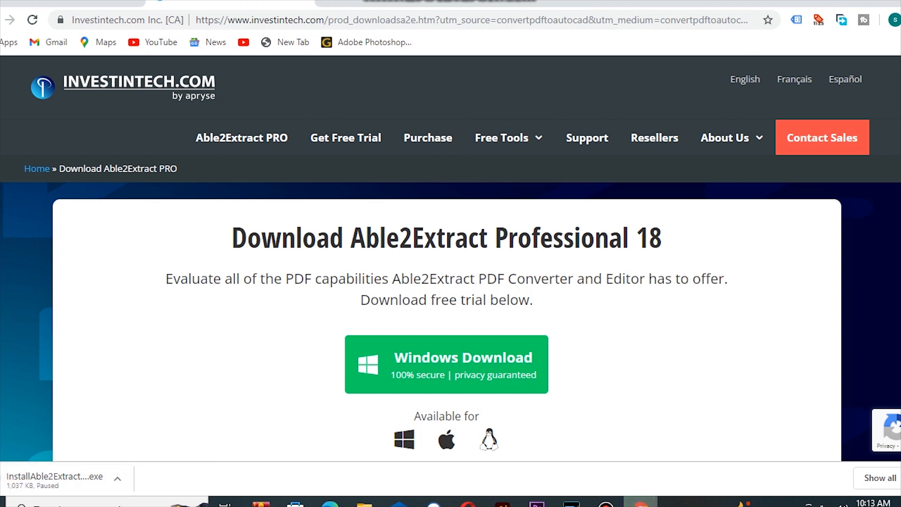
Step: Let the Able2Extract installer download continue, and open the Sanitary Drowing PDF from File Explorer's recent files
{"action": "left_click", "coordinate": [899, 1]}
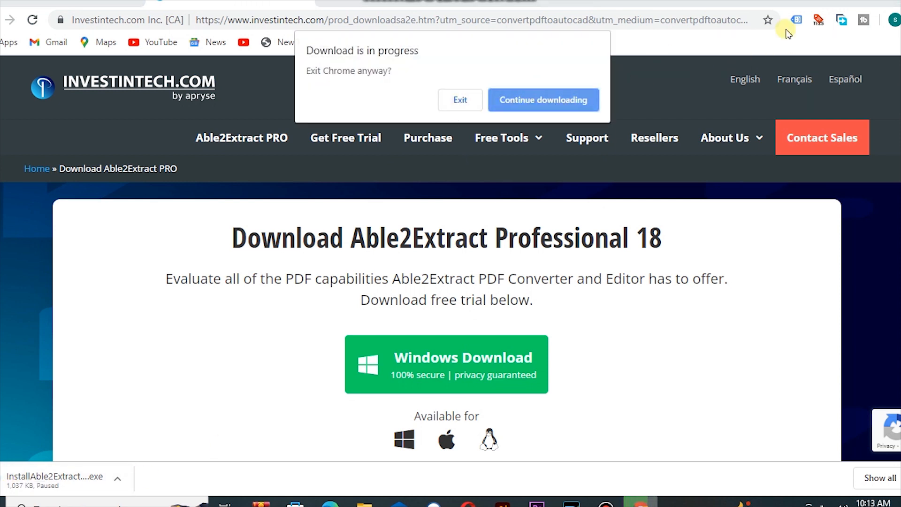
{"action": "left_click", "coordinate": [570, 96]}
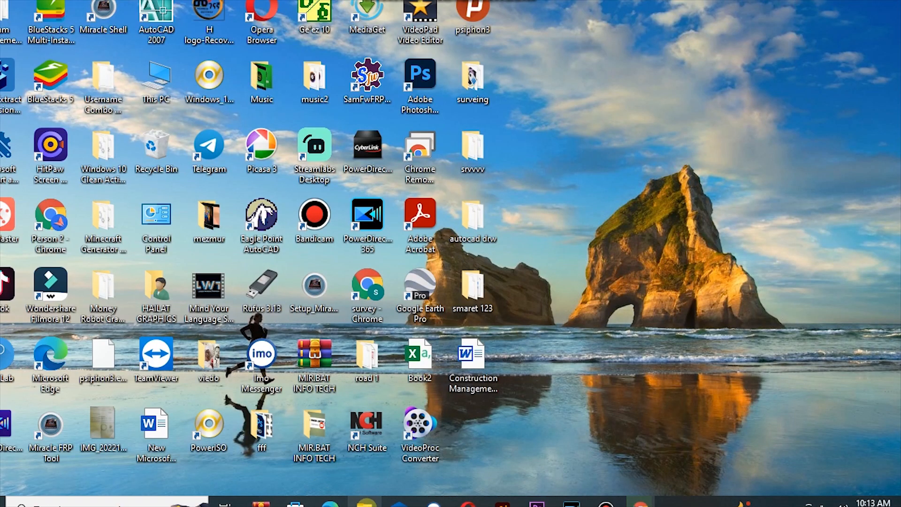
{"action": "left_click", "coordinate": [366, 502]}
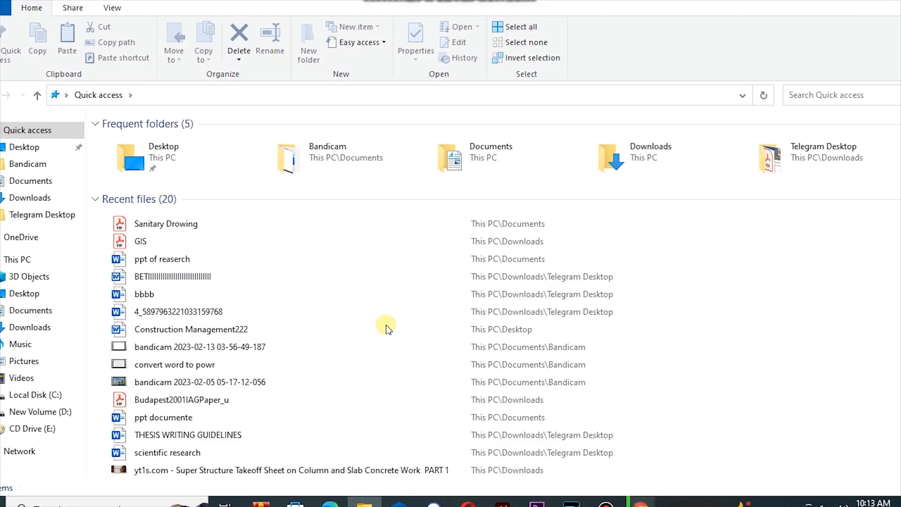
{"action": "double_click", "coordinate": [206, 224]}
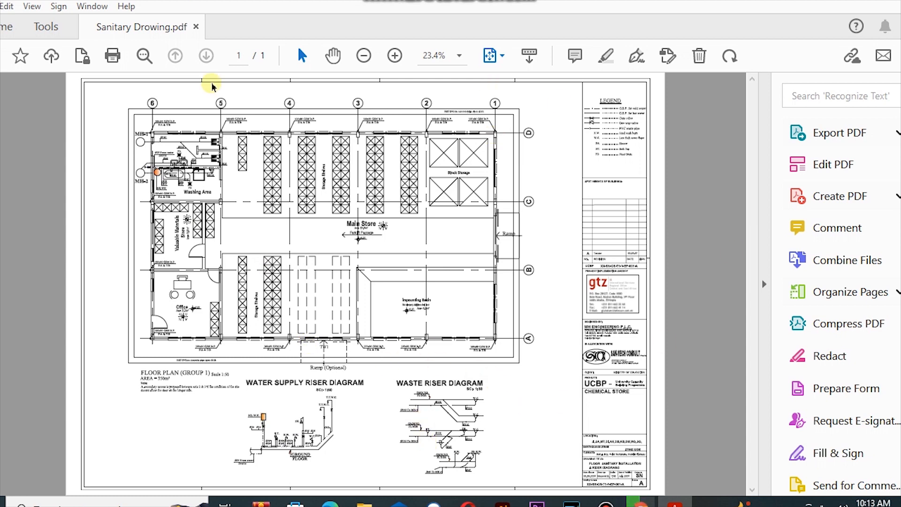
Step: Examine the floor plan in the PDF up close, from the washing area to the storage shelves and the optional ramp
{"action": "left_click", "coordinate": [394, 56]}
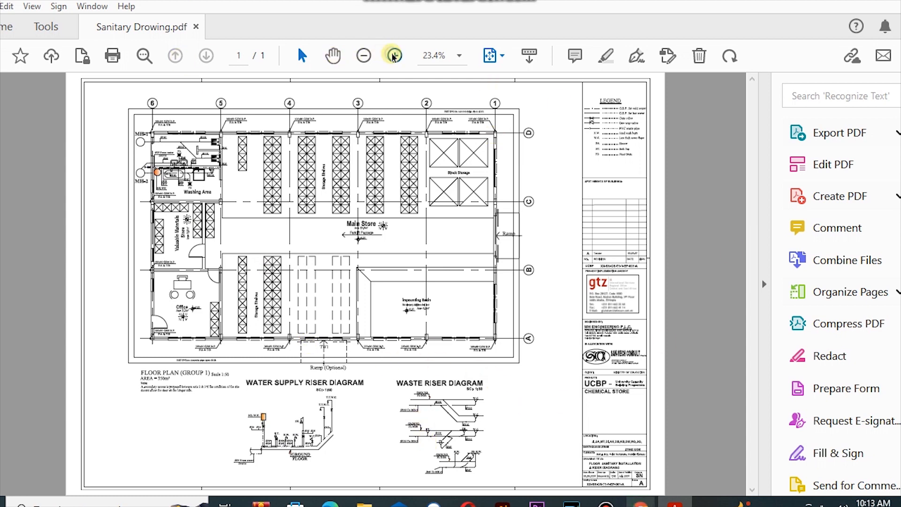
{"action": "left_click", "coordinate": [394, 56]}
{"action": "left_click", "coordinate": [393, 56]}
{"action": "left_click", "coordinate": [333, 56]}
{"action": "left_click", "coordinate": [394, 56]}
{"action": "left_click", "coordinate": [395, 55]}
{"action": "left_click", "coordinate": [395, 56]}
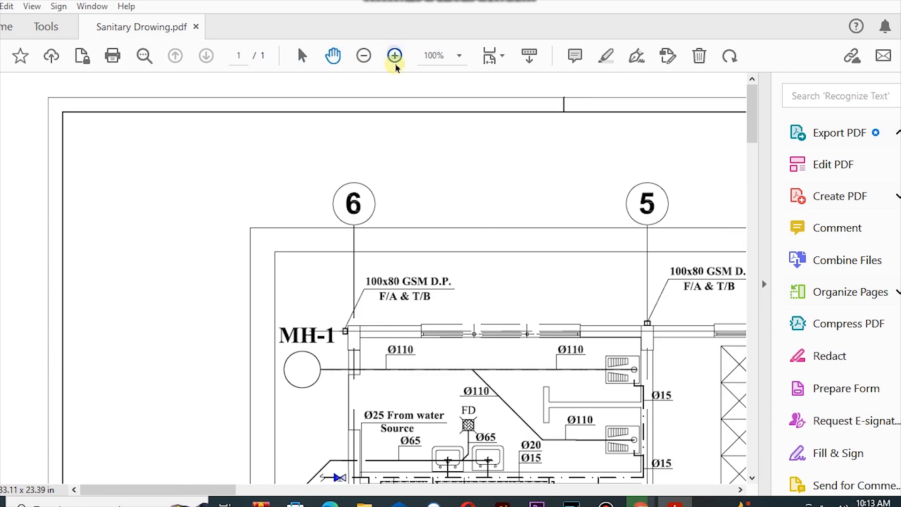
{"action": "left_click_drag", "start_coordinate": [500, 355], "coordinate": [234, 141]}
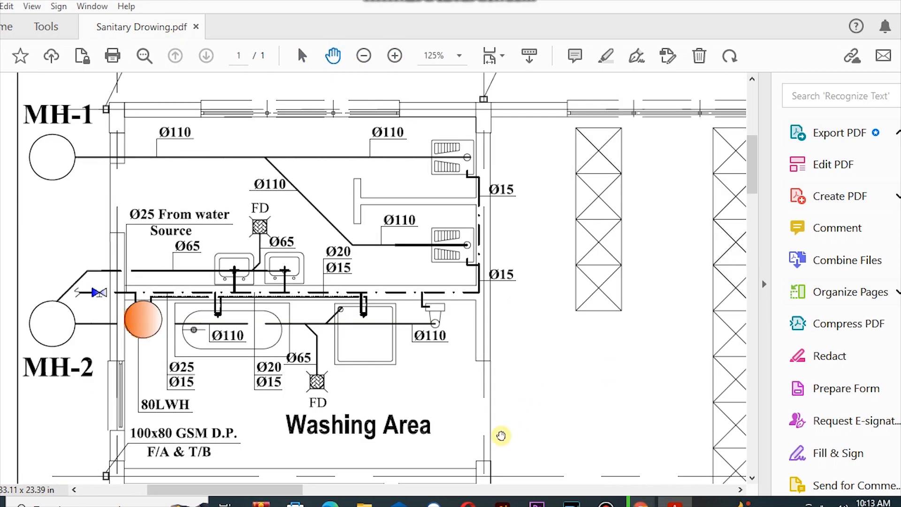
{"action": "left_click_drag", "start_coordinate": [491, 310], "coordinate": [621, 62]}
{"action": "left_click_drag", "start_coordinate": [617, 221], "coordinate": [575, 341]}
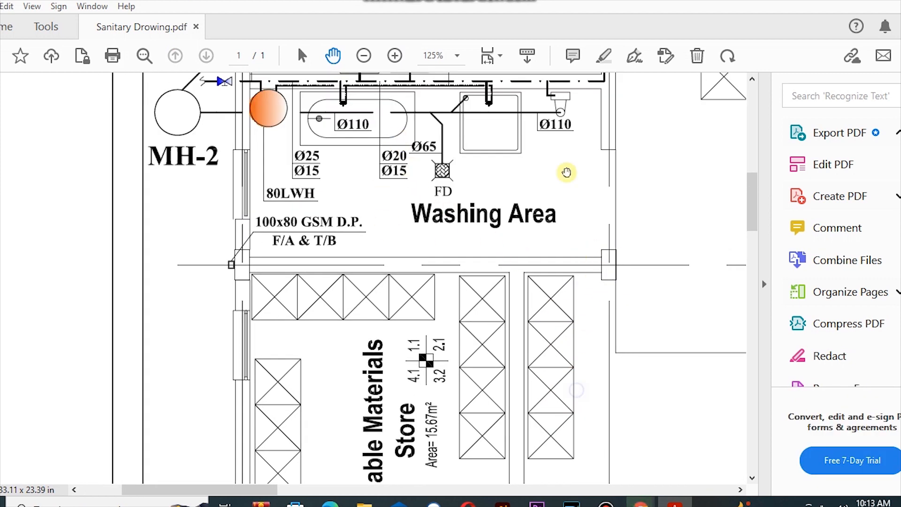
{"action": "mouse_move", "coordinate": [493, 308]}
{"action": "left_mouse_down"}
{"action": "mouse_move", "coordinate": [505, 135]}
{"action": "mouse_move", "coordinate": [529, 6]}
{"action": "left_mouse_up"}
{"action": "left_click_drag", "start_coordinate": [631, 399], "coordinate": [108, 355]}
{"action": "left_click_drag", "start_coordinate": [388, 441], "coordinate": [499, 92]}
{"action": "left_click_drag", "start_coordinate": [613, 415], "coordinate": [202, 395]}
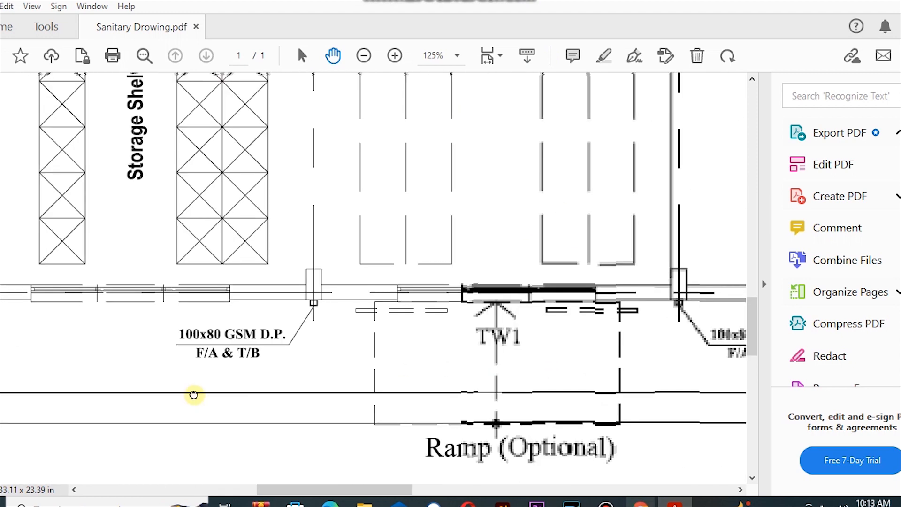
{"action": "left_click_drag", "start_coordinate": [67, 411], "coordinate": [40, 408]}
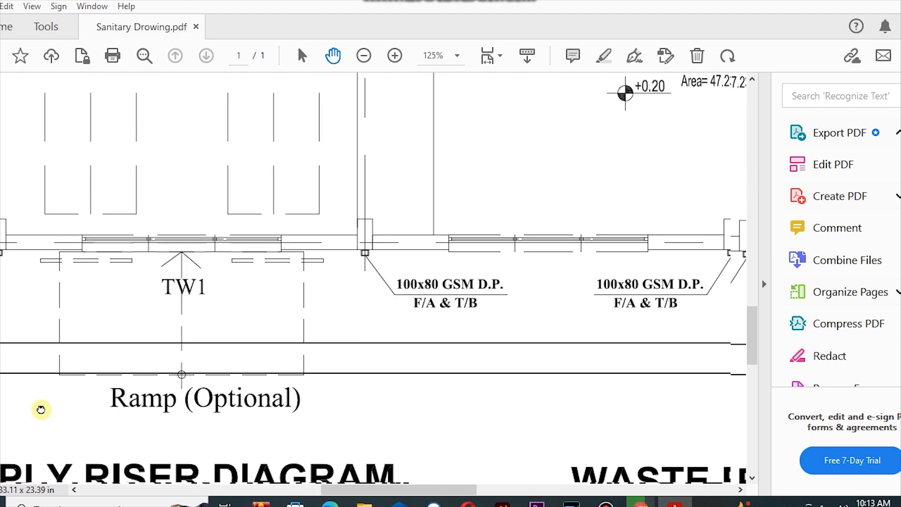
Step: Examine the waste riser diagram below the floor plan, including the ground-floor lines to MH-1 and MH-2
{"action": "left_click_drag", "start_coordinate": [590, 385], "coordinate": [244, 397]}
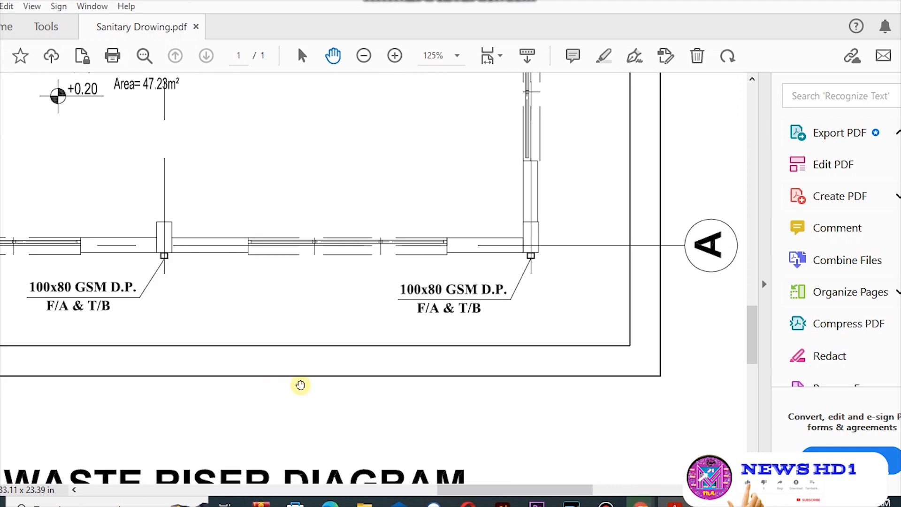
{"action": "left_click_drag", "start_coordinate": [459, 288], "coordinate": [559, 80]}
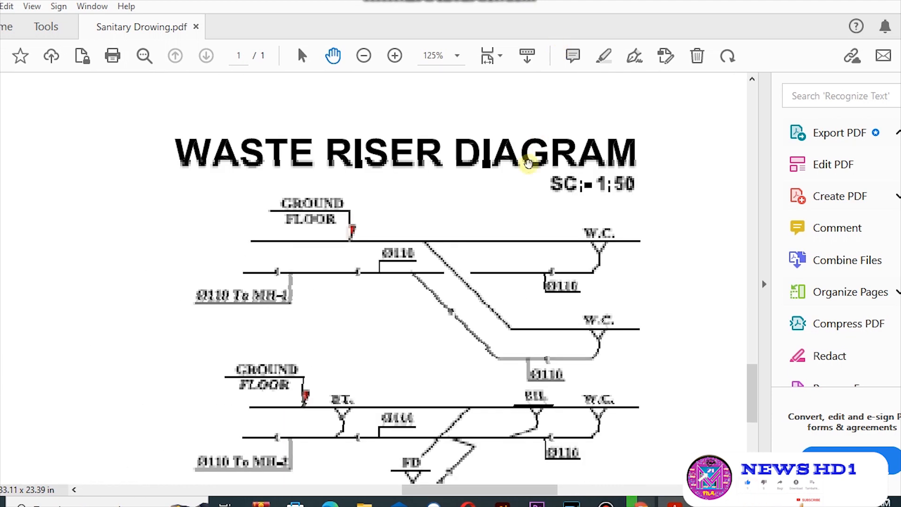
{"action": "left_click_drag", "start_coordinate": [495, 360], "coordinate": [510, 156]}
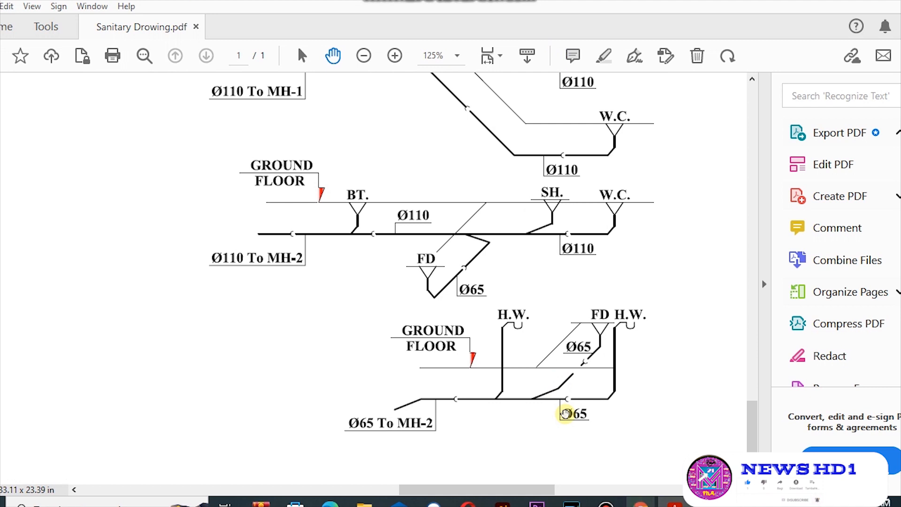
{"action": "scroll", "coordinate": [566, 269], "scroll_direction": "down", "scroll_amount": 3}
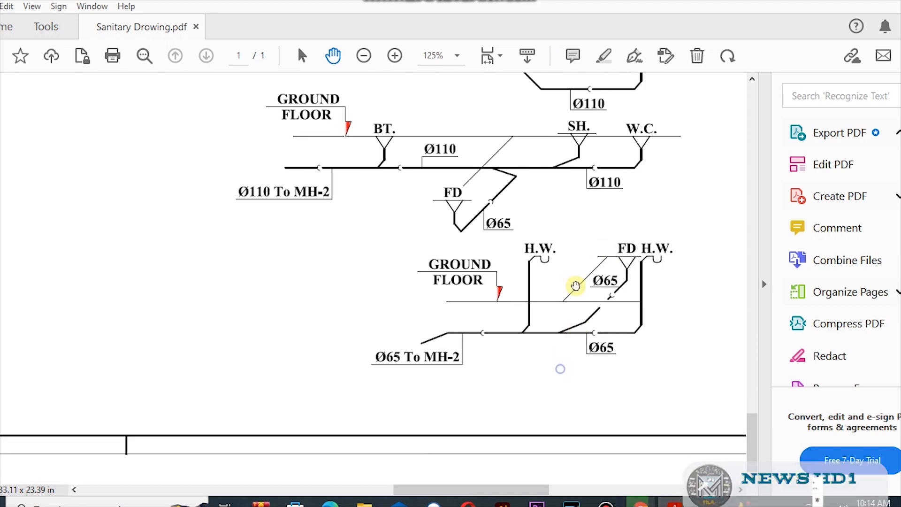
{"action": "scroll", "coordinate": [584, 446], "scroll_direction": "up", "scroll_amount": 10}
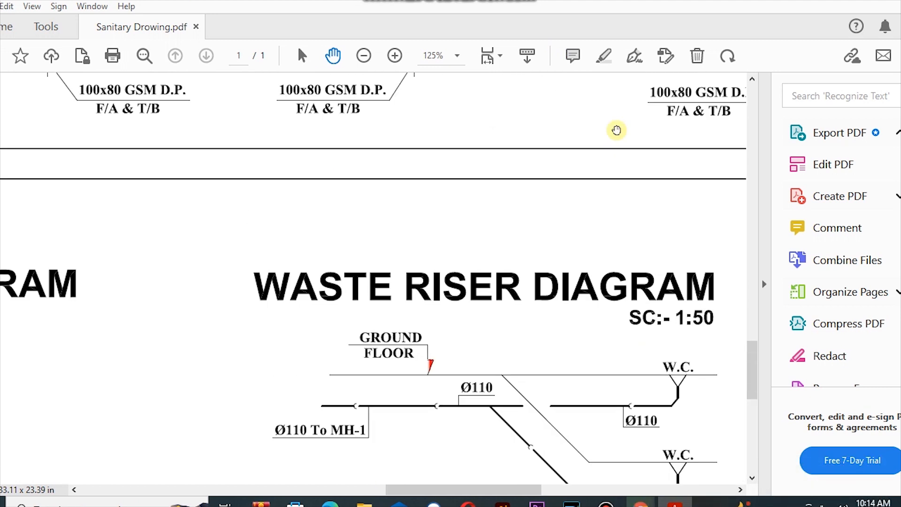
Step: Examine the drawing's legend of pipe, valve and fixture symbols, and close the PDF
{"action": "scroll", "coordinate": [585, 378], "scroll_direction": "up", "scroll_amount": 15}
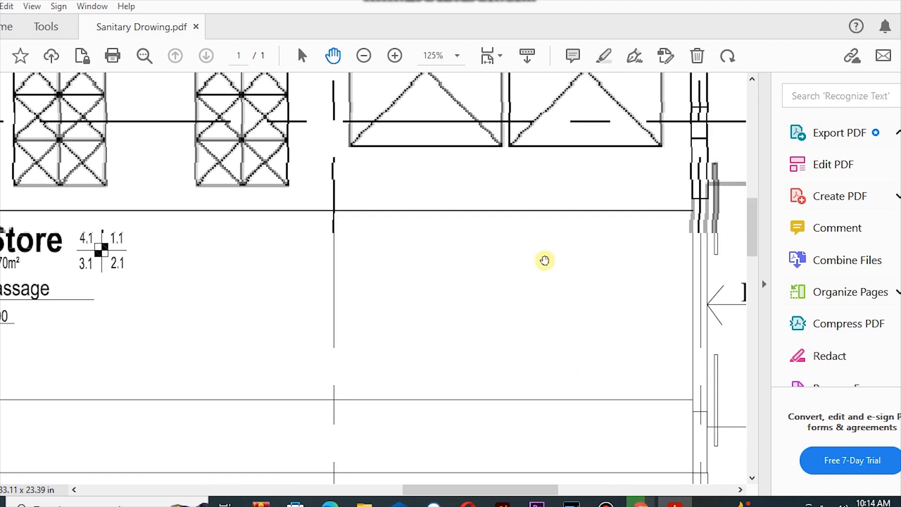
{"action": "left_click_drag", "start_coordinate": [589, 285], "coordinate": [391, 433]}
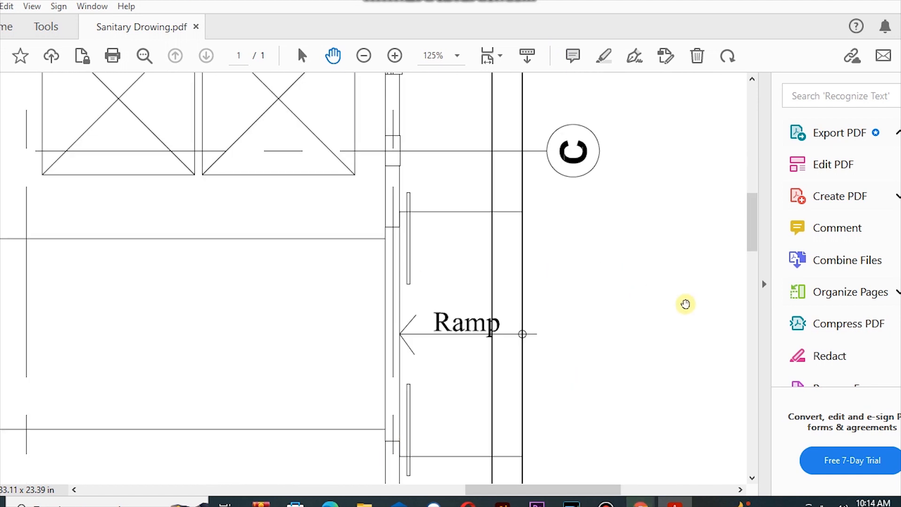
{"action": "left_click_drag", "start_coordinate": [686, 305], "coordinate": [485, 454]}
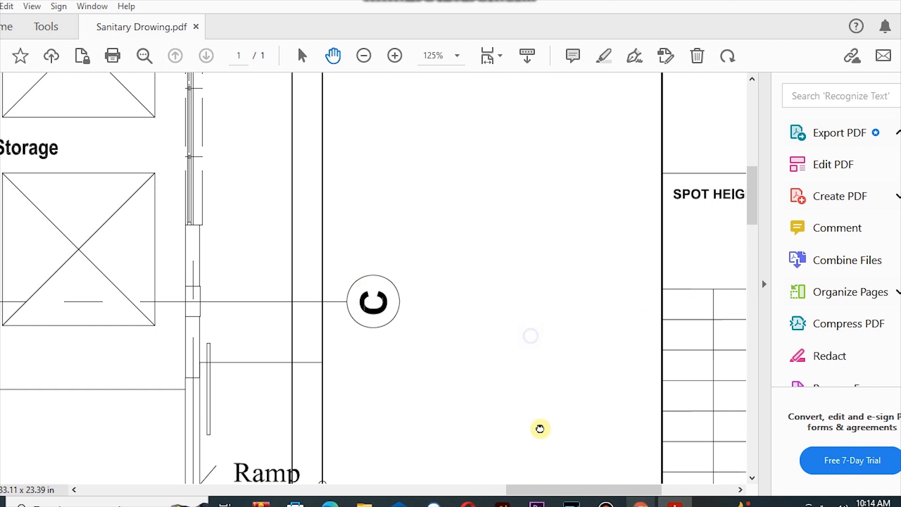
{"action": "left_click_drag", "start_coordinate": [723, 239], "coordinate": [556, 243]}
{"action": "scroll", "coordinate": [555, 243], "scroll_direction": "up", "scroll_amount": 10}
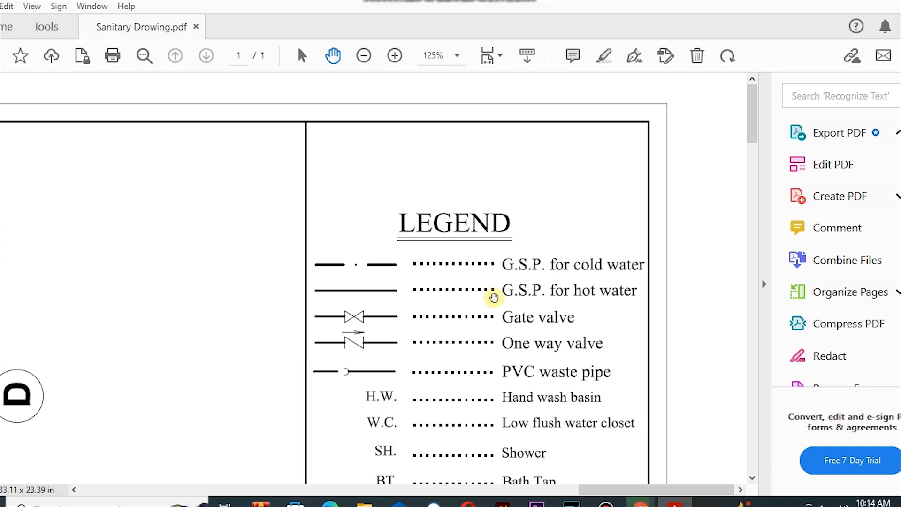
{"action": "scroll", "coordinate": [495, 298], "scroll_direction": "down", "scroll_amount": 3}
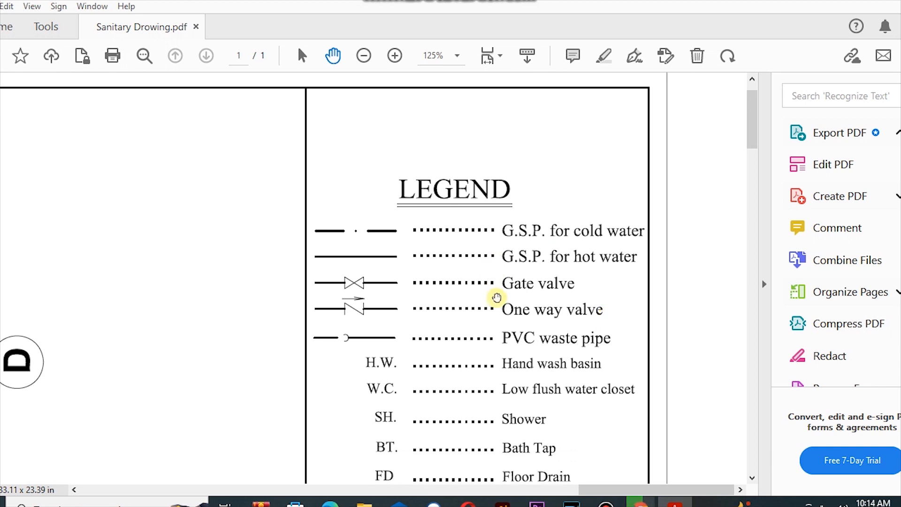
{"action": "scroll", "coordinate": [497, 298], "scroll_direction": "down", "scroll_amount": 2}
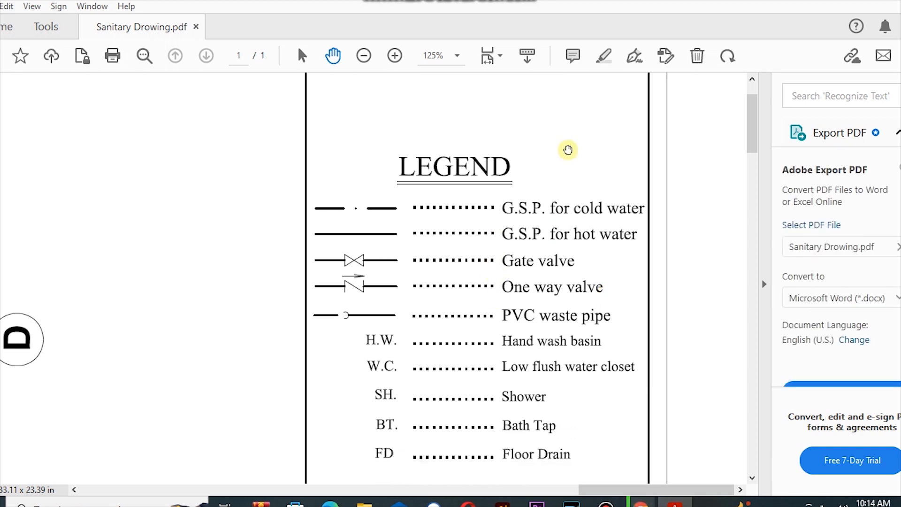
{"action": "scroll", "coordinate": [568, 263], "scroll_direction": "up", "scroll_amount": 5}
{"action": "scroll", "coordinate": [650, 239], "scroll_direction": "down", "scroll_amount": 4}
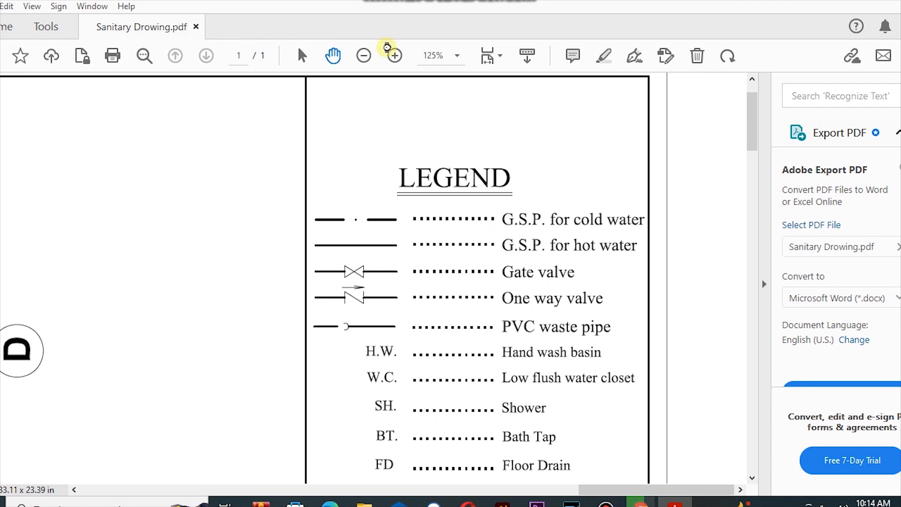
{"action": "left_click", "coordinate": [899, 0]}
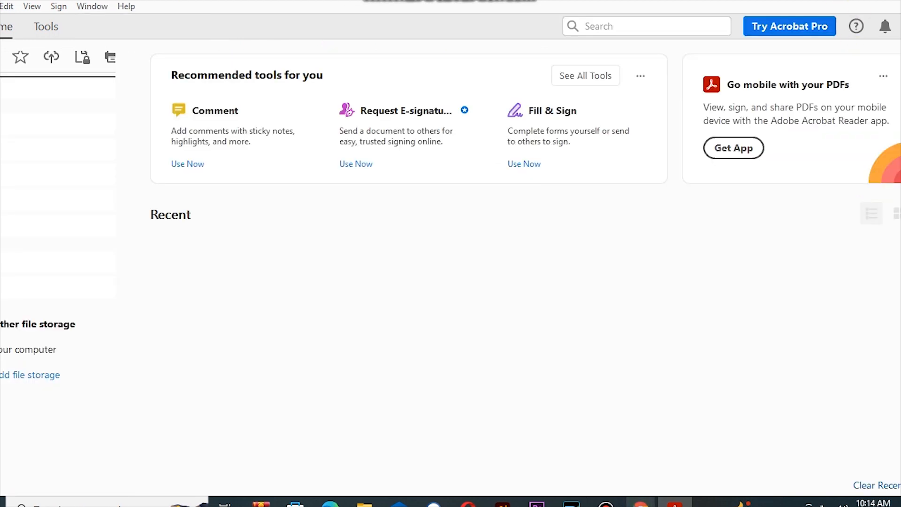
{"action": "left_click", "coordinate": [866, 2]}
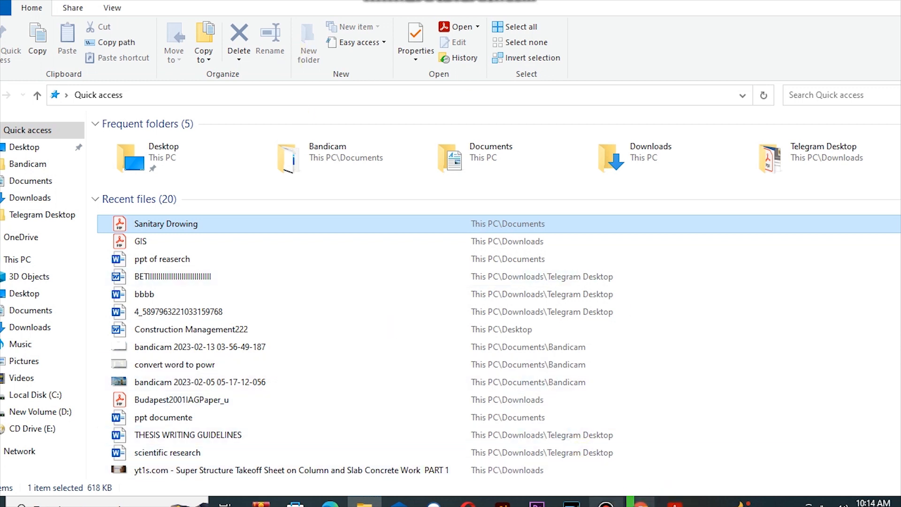
Step: Check Chrome's downloads page and clear the open windows to get back to the desktop
{"action": "mouse_move", "coordinate": [641, 502]}
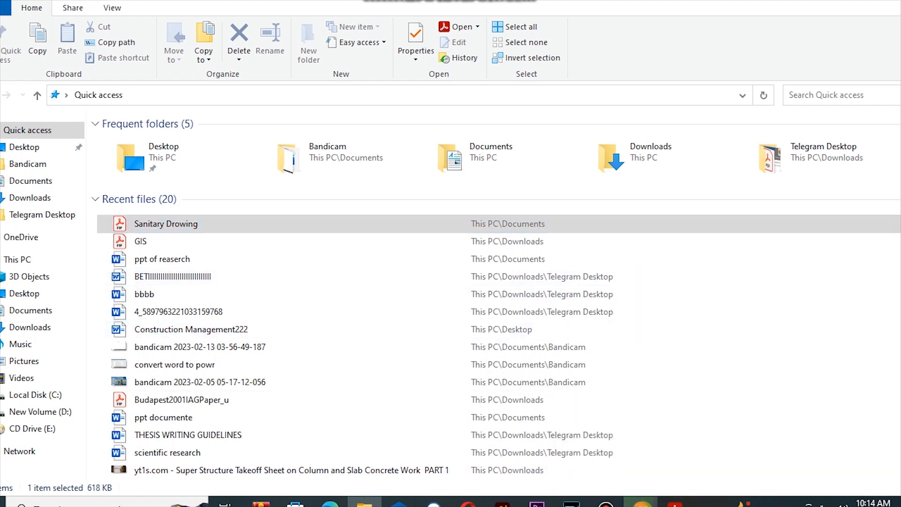
{"action": "left_click", "coordinate": [644, 501]}
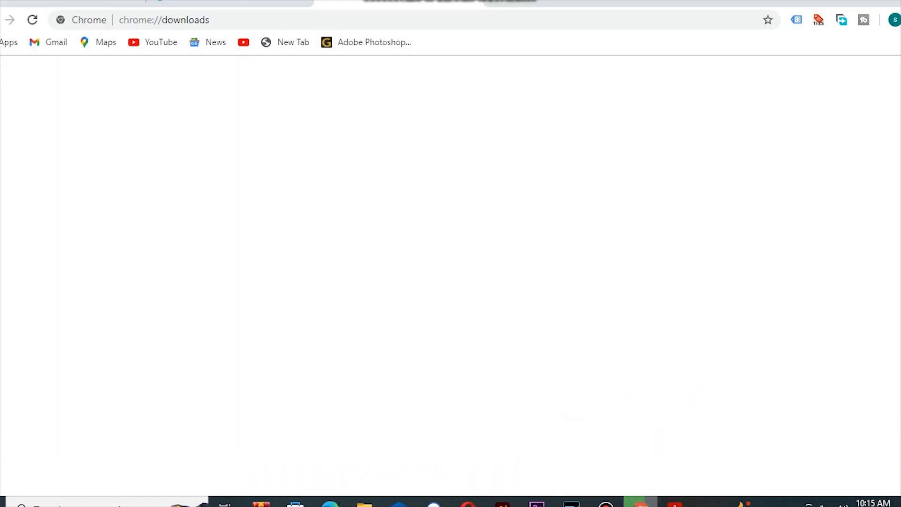
{"action": "left_click", "coordinate": [847, 1]}
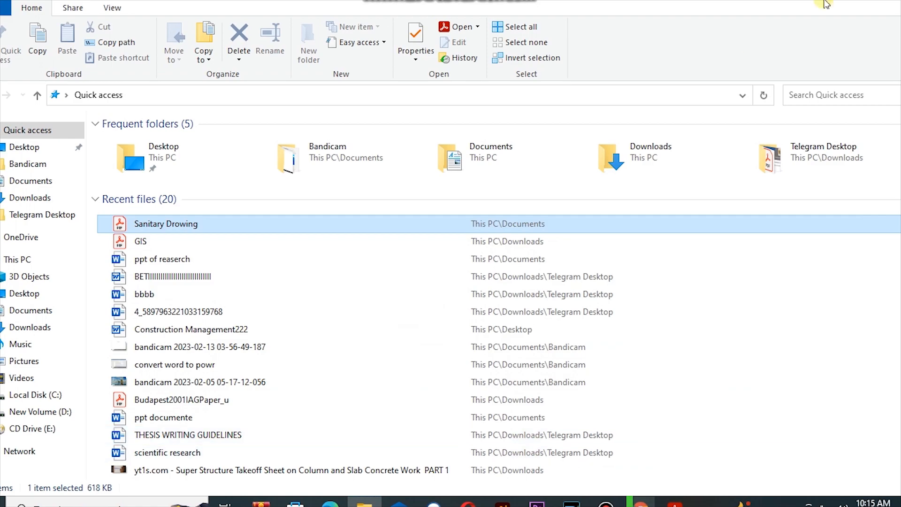
{"action": "left_click", "coordinate": [846, 1]}
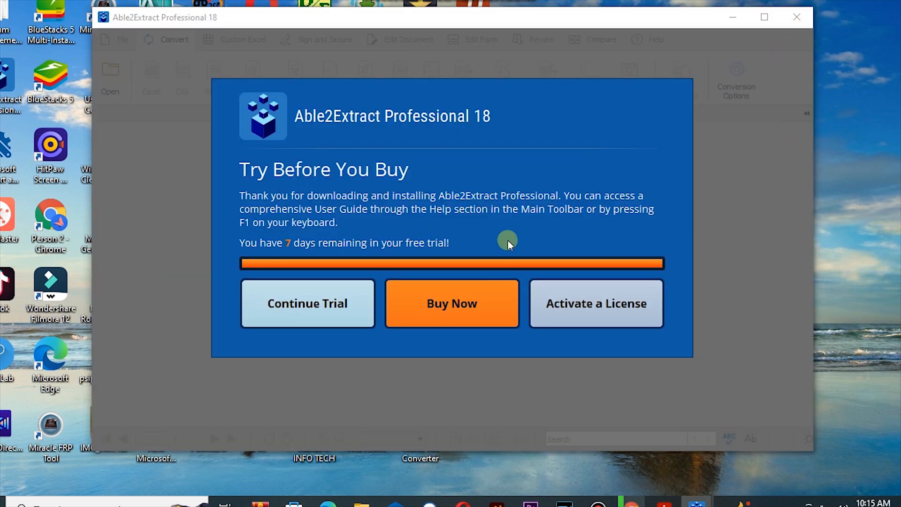
Step: Continue the free trial of Able2Extract Professional 18 and open Sanitary Drowing.pdf from the Documents folder, shown at 50% zoom
{"action": "left_click", "coordinate": [313, 307]}
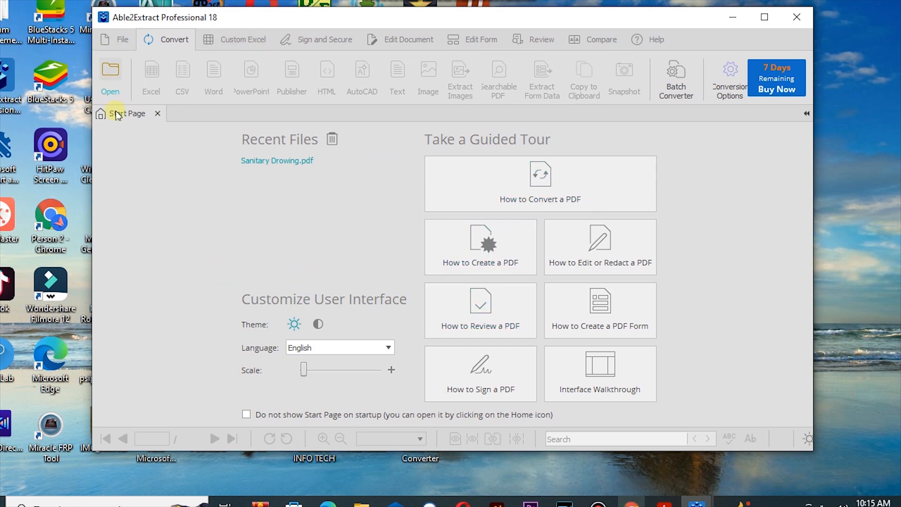
{"action": "left_click", "coordinate": [113, 87]}
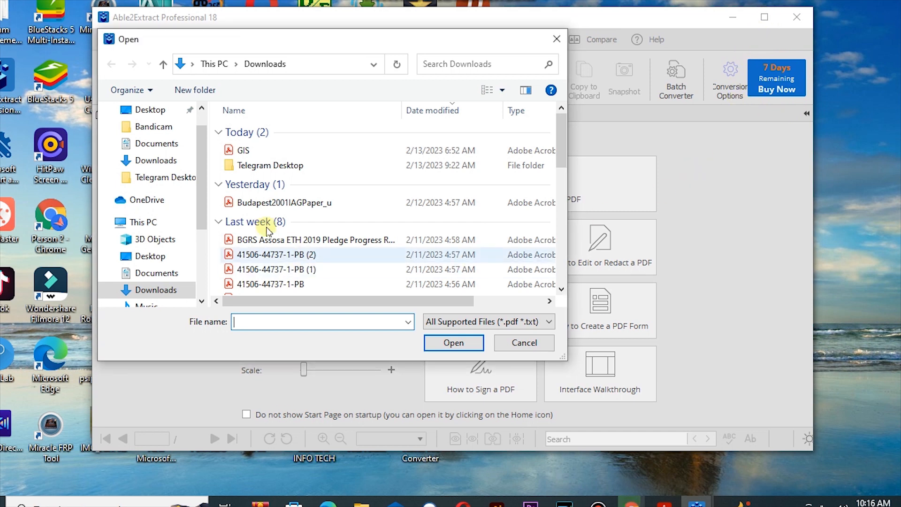
{"action": "left_click", "coordinate": [180, 143]}
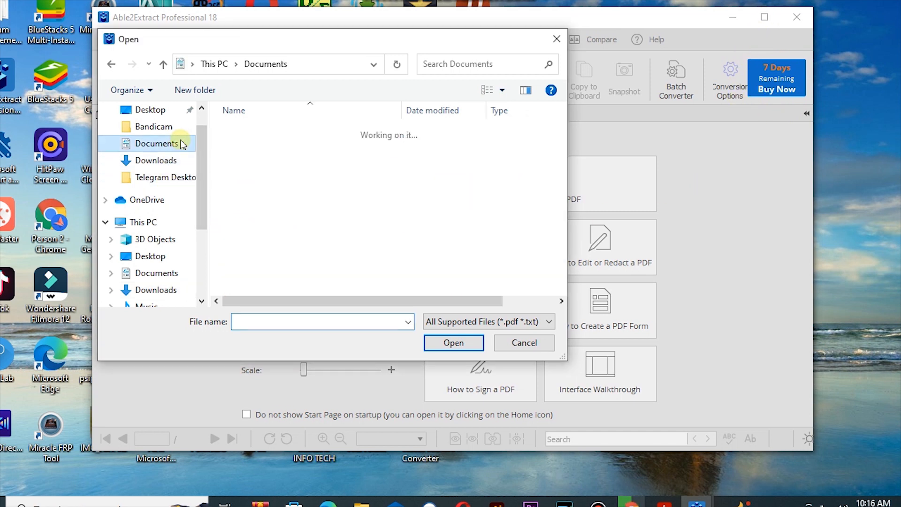
{"action": "left_click_drag", "start_coordinate": [562, 128], "coordinate": [563, 209]}
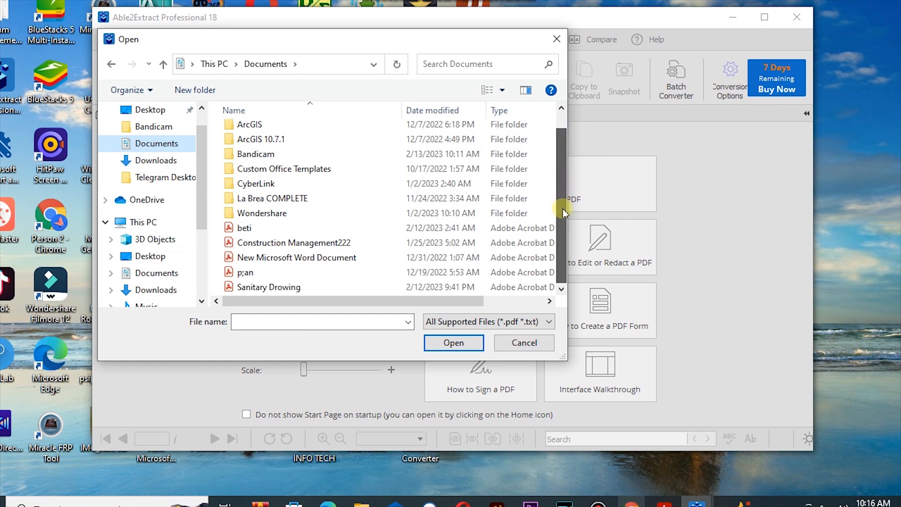
{"action": "left_click", "coordinate": [281, 287]}
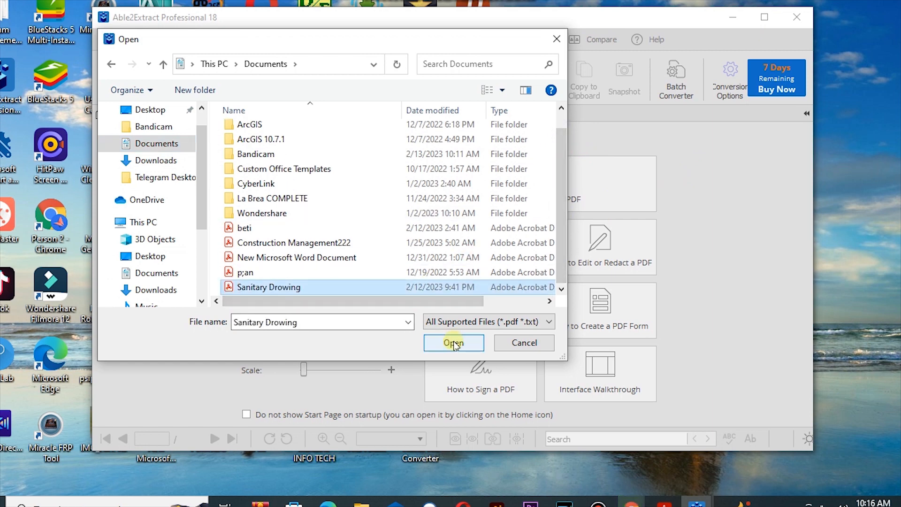
{"action": "left_click", "coordinate": [453, 342]}
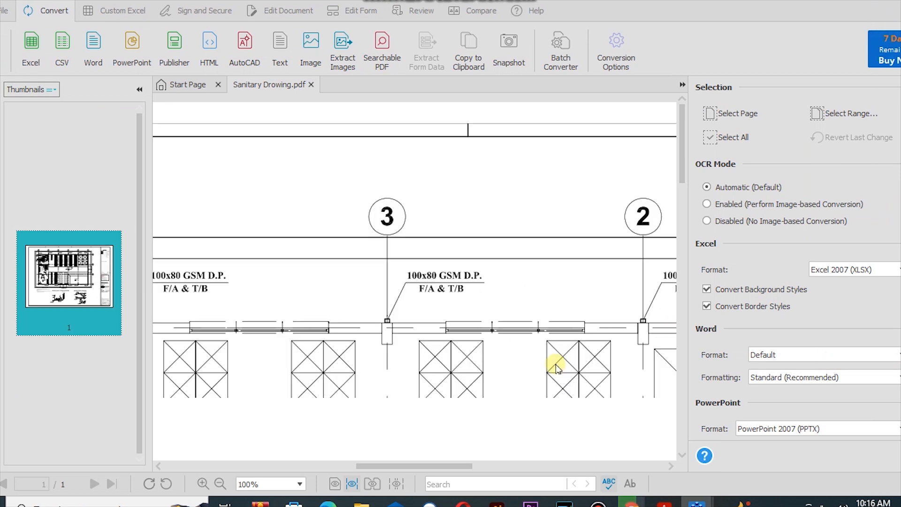
{"action": "left_click", "coordinate": [299, 485]}
{"action": "left_click", "coordinate": [262, 454]}
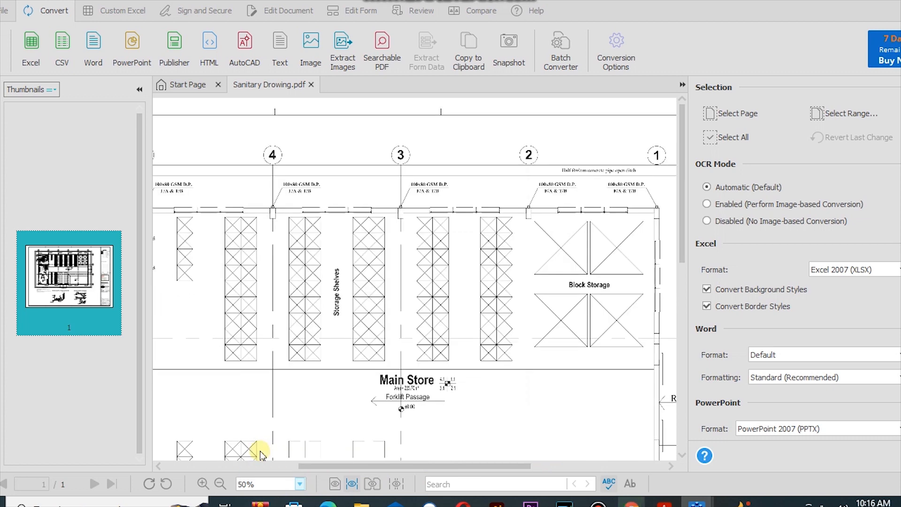
Step: Examine the whole sanitary sheet at 10% and 25% zoom, from the floor plan to the riser diagrams
{"action": "left_click", "coordinate": [300, 485]}
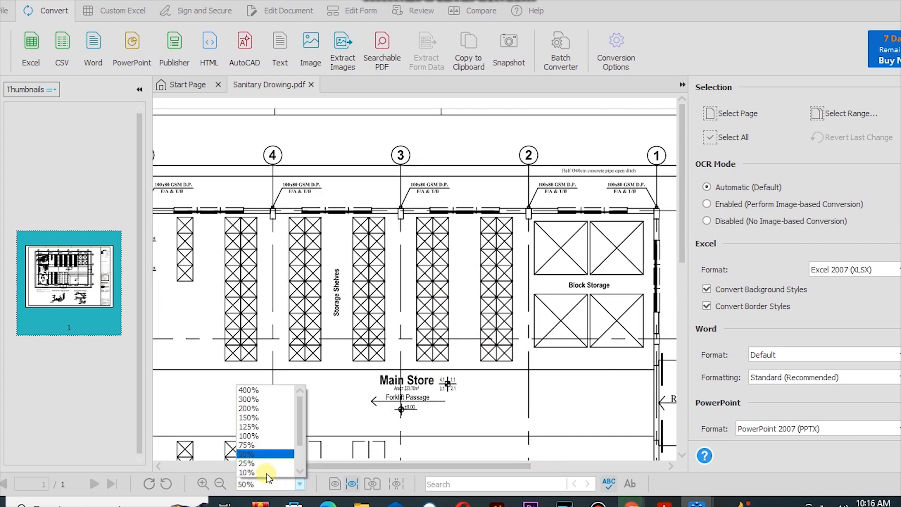
{"action": "left_click", "coordinate": [261, 469]}
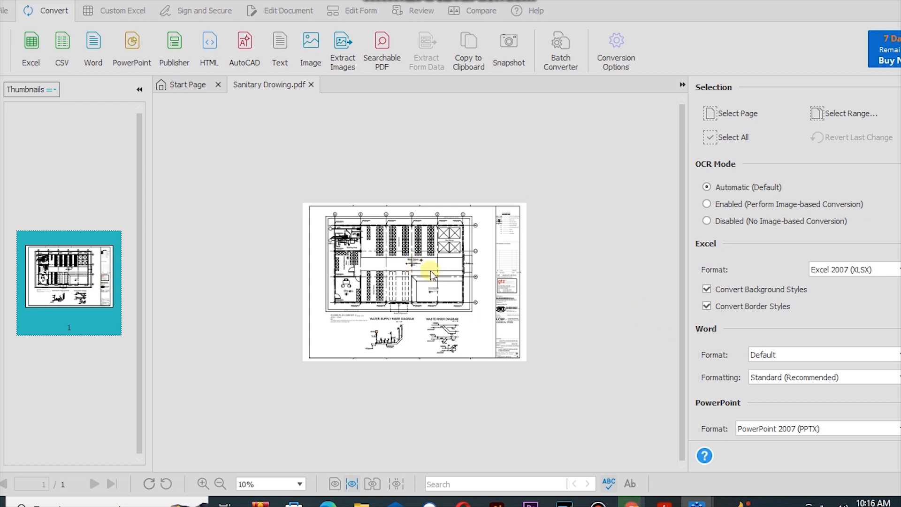
{"action": "left_click", "coordinate": [300, 484]}
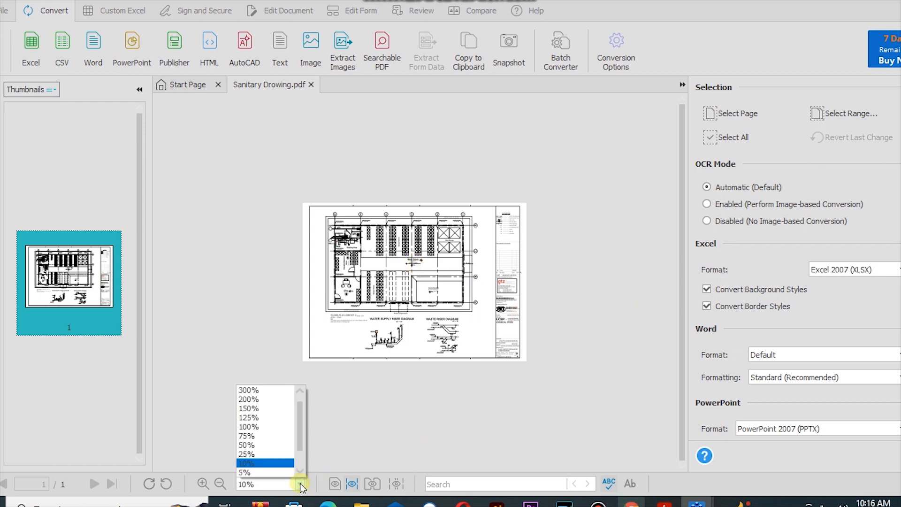
{"action": "left_click", "coordinate": [263, 454]}
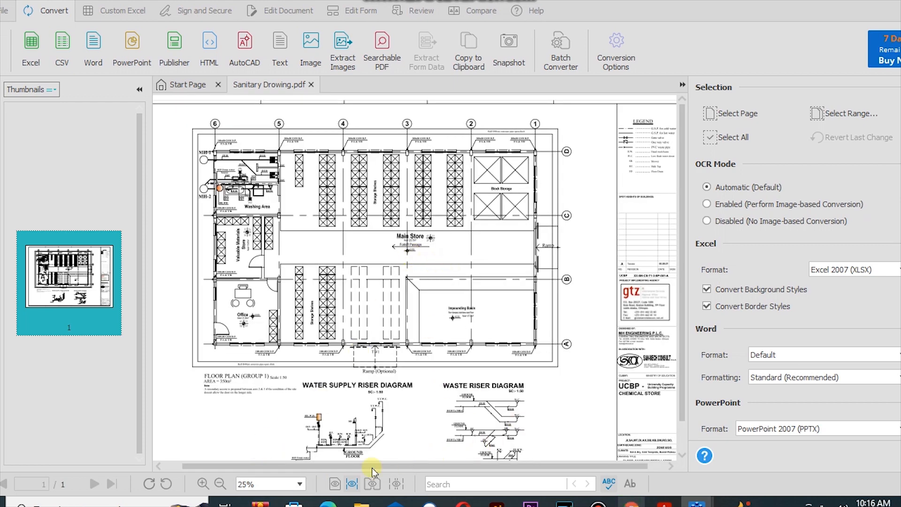
{"action": "left_click_drag", "start_coordinate": [322, 466], "coordinate": [564, 478]}
{"action": "left_click_drag", "start_coordinate": [631, 465], "coordinate": [602, 469]}
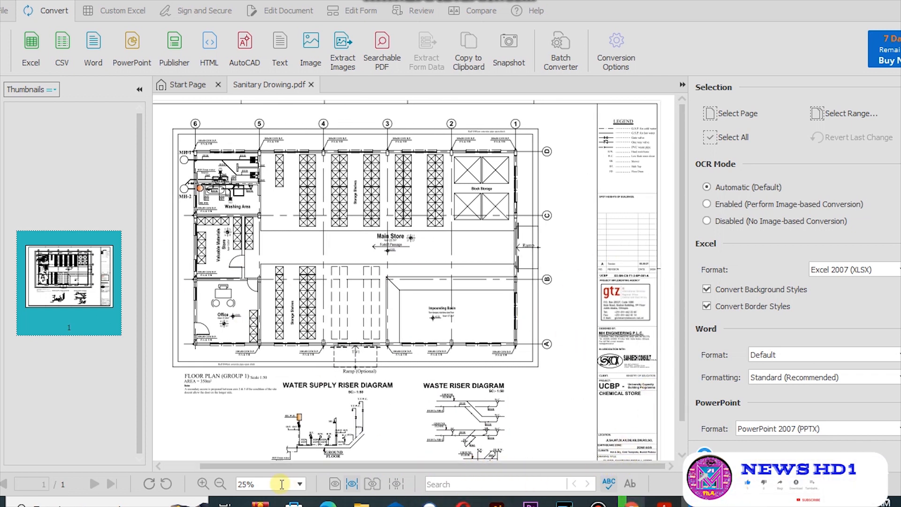
Step: Examine the legend and the title block below it at 50% zoom
{"action": "left_click", "coordinate": [300, 484]}
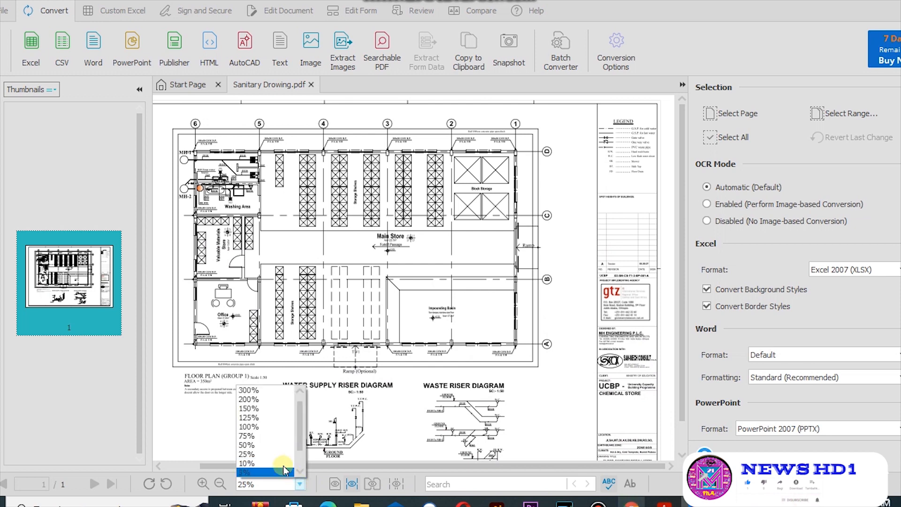
{"action": "left_click", "coordinate": [273, 445]}
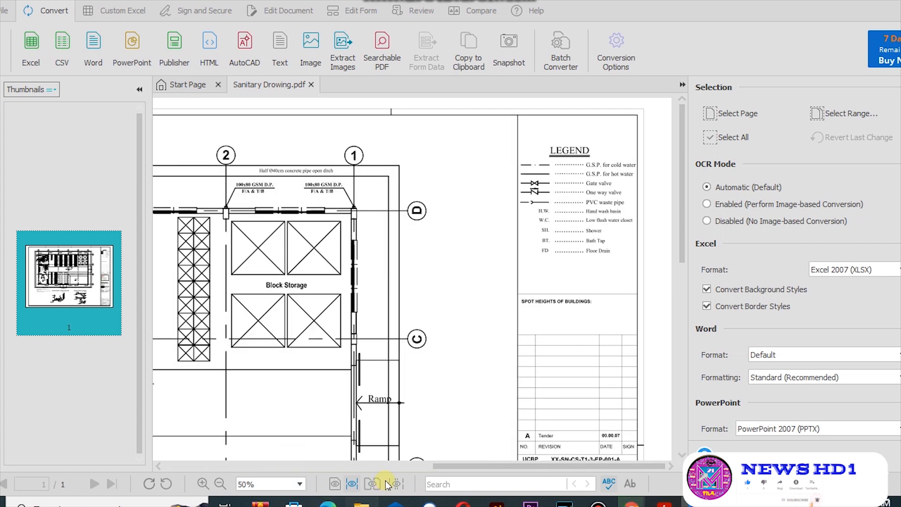
{"action": "mouse_move", "coordinate": [493, 465]}
{"action": "left_mouse_down"}
{"action": "mouse_move", "coordinate": [191, 457]}
{"action": "mouse_move", "coordinate": [606, 493]}
{"action": "left_mouse_up"}
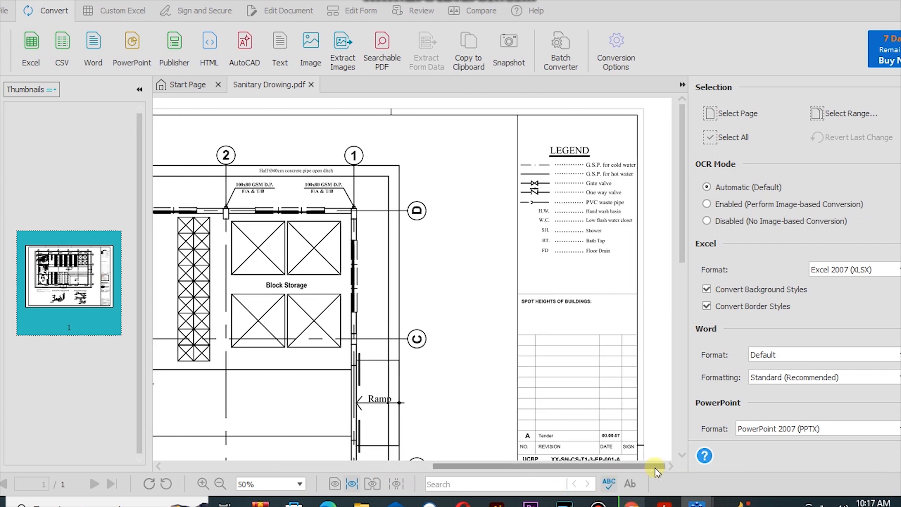
{"action": "left_click", "coordinate": [682, 455]}
{"action": "left_click", "coordinate": [682, 455]}
{"action": "left_click", "coordinate": [682, 455]}
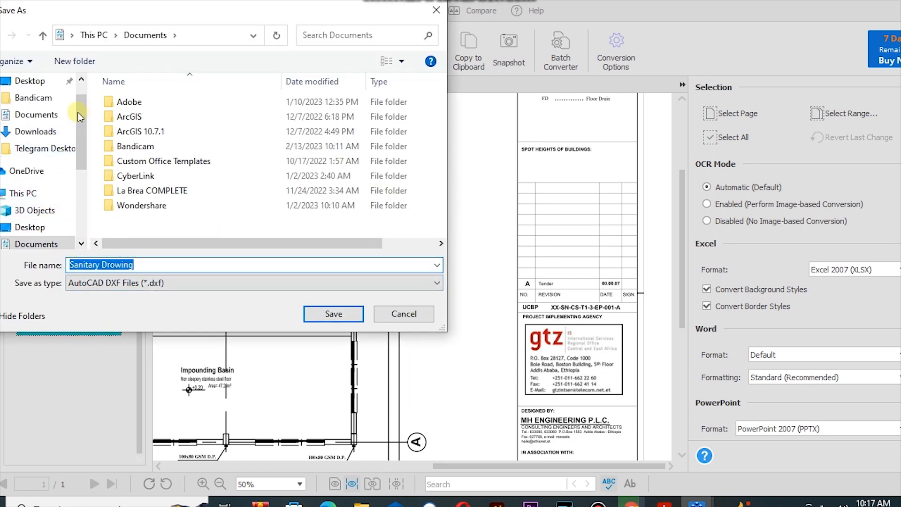
Step: Save the AutoCAD conversion as the DXF file Sanitary Drowing in the Downloads folder and run it with the trial version
{"action": "left_click", "coordinate": [41, 133]}
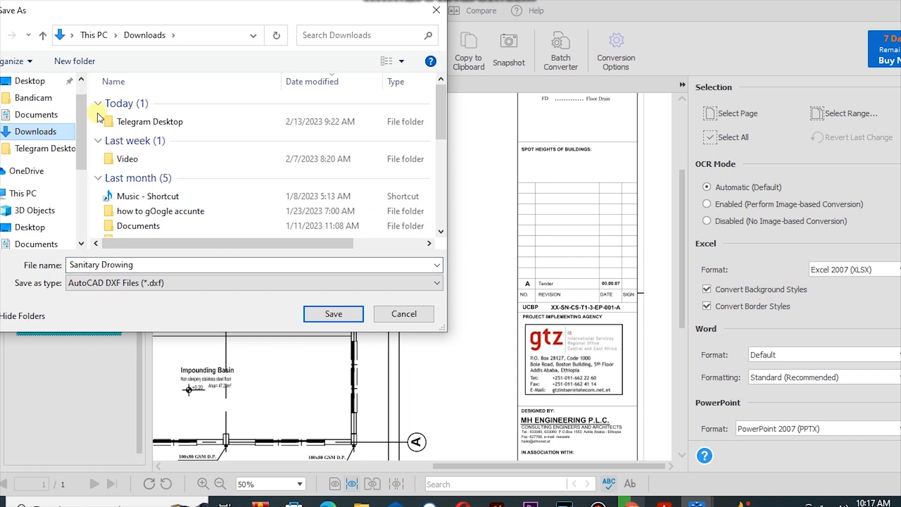
{"action": "left_click", "coordinate": [324, 315]}
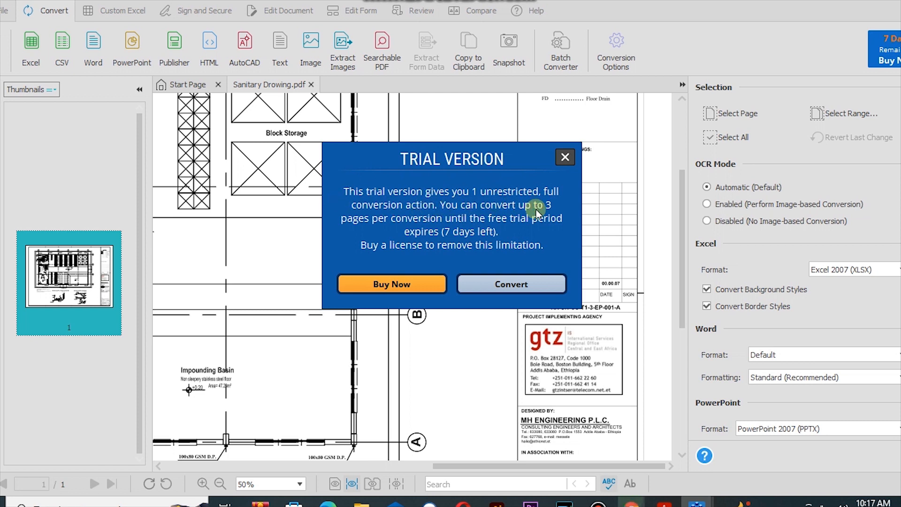
{"action": "left_click", "coordinate": [502, 284]}
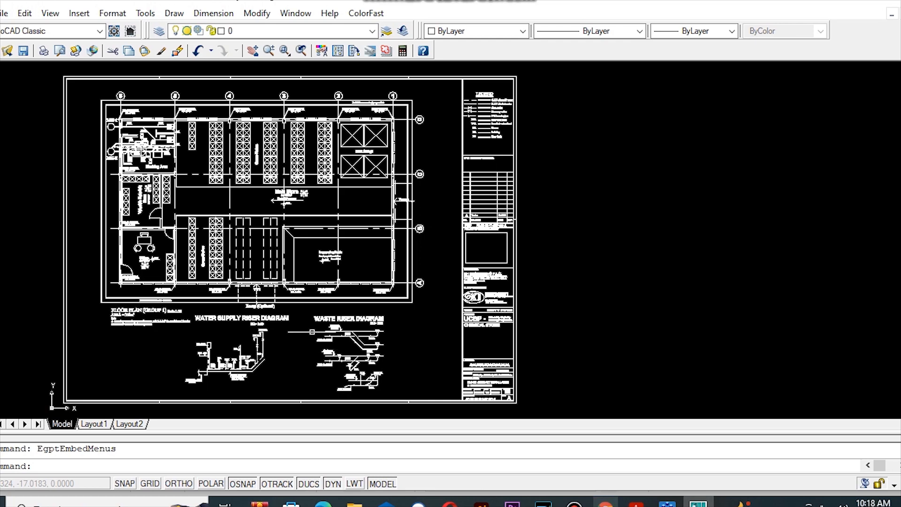
Step: Inspect the converted drawing's storage shelves, impounding basin and waste riser diagram for line and text quality
{"action": "scroll", "coordinate": [270, 155], "scroll_direction": "up", "scroll_amount": 6}
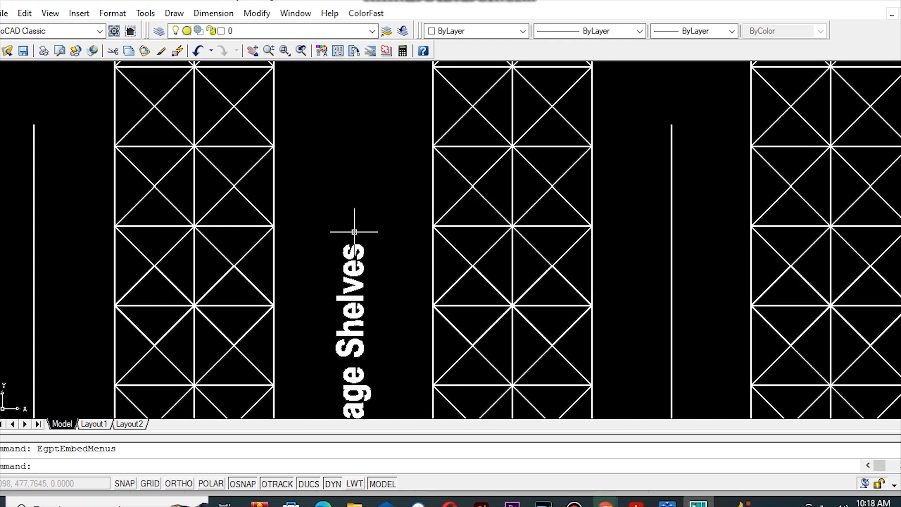
{"action": "scroll", "coordinate": [358, 226], "scroll_direction": "down", "scroll_amount": 3}
{"action": "scroll", "coordinate": [359, 157], "scroll_direction": "down", "scroll_amount": 5}
{"action": "scroll", "coordinate": [304, 129], "scroll_direction": "up", "scroll_amount": 10}
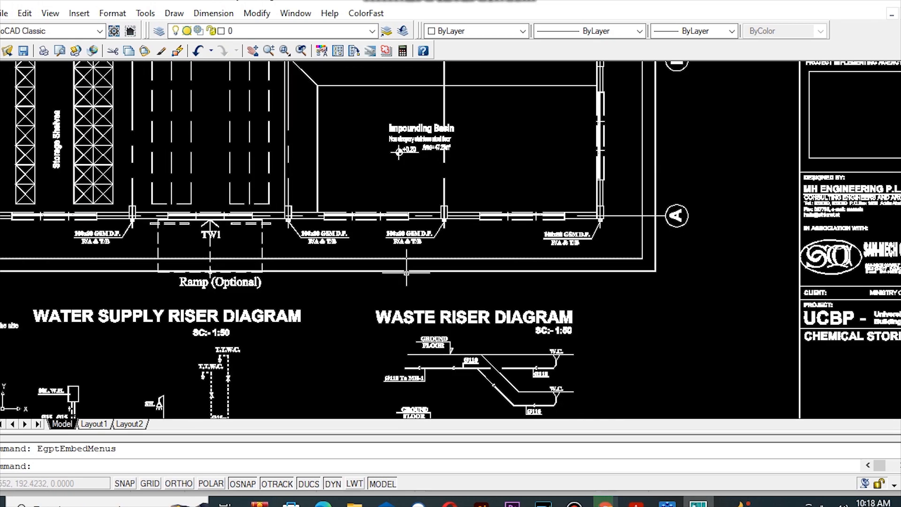
{"action": "scroll", "coordinate": [304, 129], "scroll_direction": "up", "scroll_amount": 2}
{"action": "scroll", "coordinate": [304, 129], "scroll_direction": "down", "scroll_amount": 8}
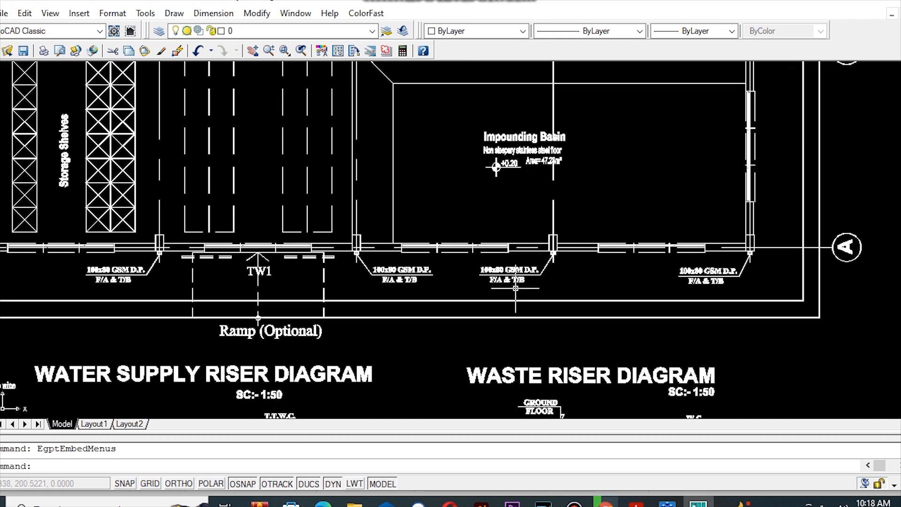
{"action": "scroll", "coordinate": [539, 334], "scroll_direction": "up", "scroll_amount": 8}
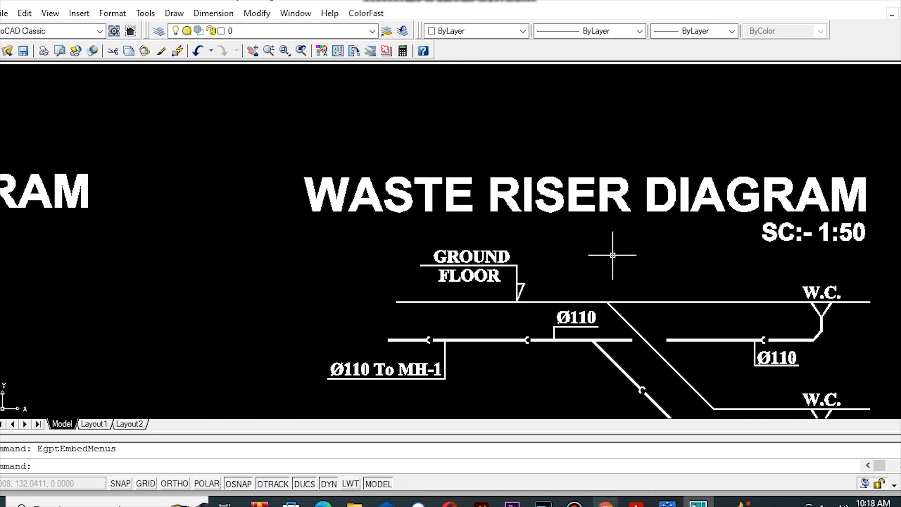
{"action": "scroll", "coordinate": [869, 253], "scroll_direction": "up", "scroll_amount": 2}
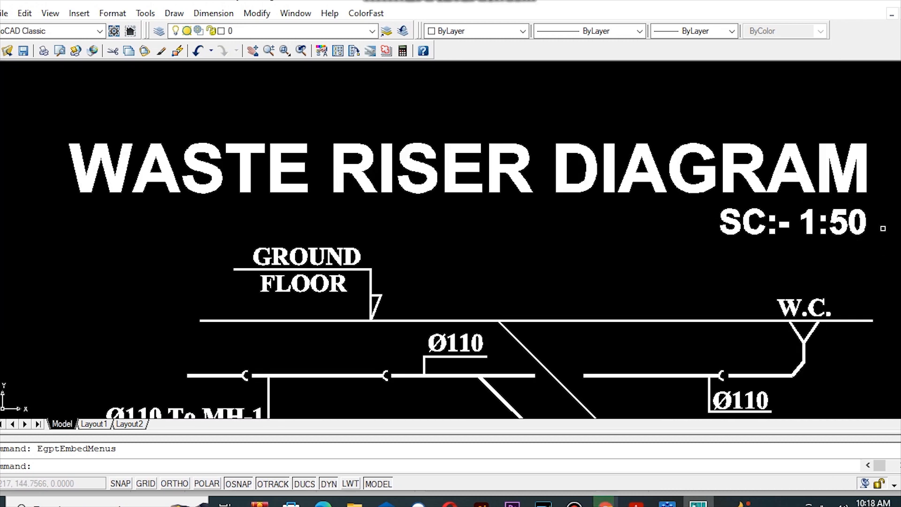
Step: Inspect the converted title block, including the client, project and drawing title fields
{"action": "scroll", "coordinate": [885, 229], "scroll_direction": "down", "scroll_amount": 8}
{"action": "scroll", "coordinate": [825, 249], "scroll_direction": "up", "scroll_amount": 8}
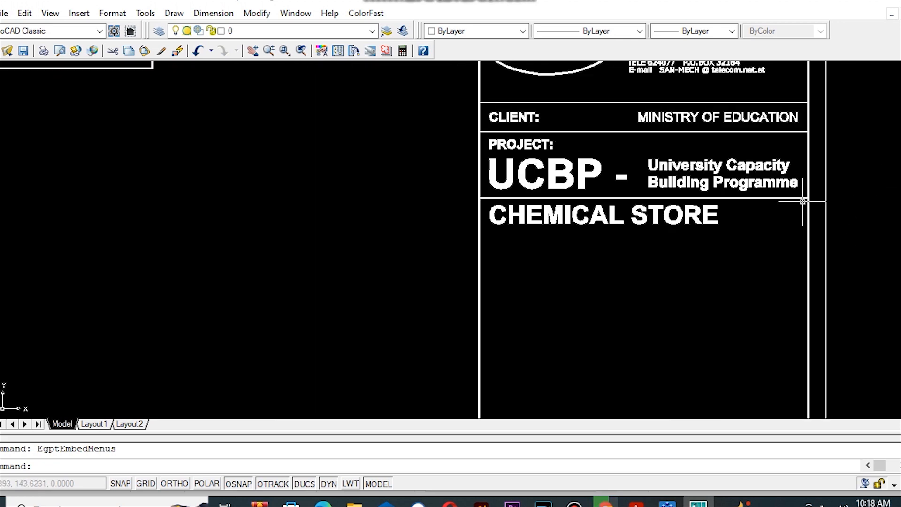
{"action": "scroll", "coordinate": [803, 202], "scroll_direction": "down", "scroll_amount": 7}
{"action": "scroll", "coordinate": [760, 308], "scroll_direction": "up", "scroll_amount": 8}
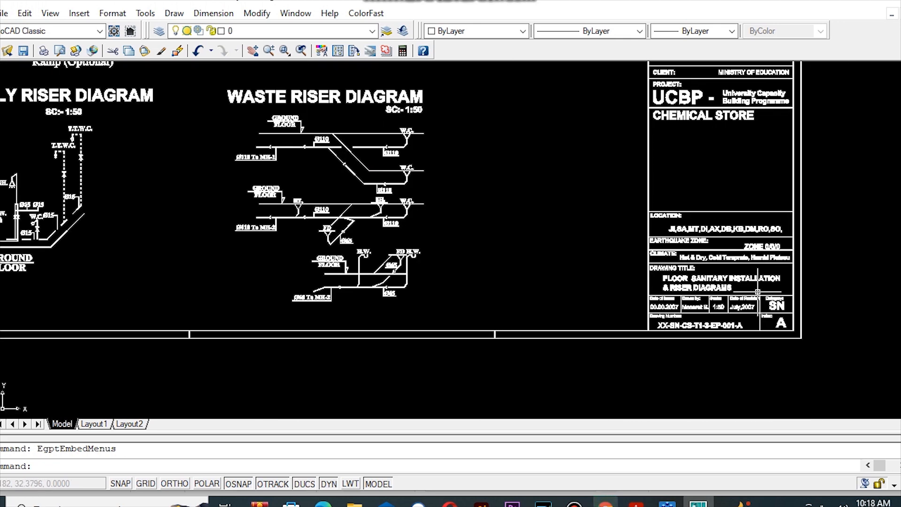
{"action": "scroll", "coordinate": [747, 266], "scroll_direction": "down", "scroll_amount": 2}
{"action": "scroll", "coordinate": [720, 328], "scroll_direction": "down", "scroll_amount": 6}
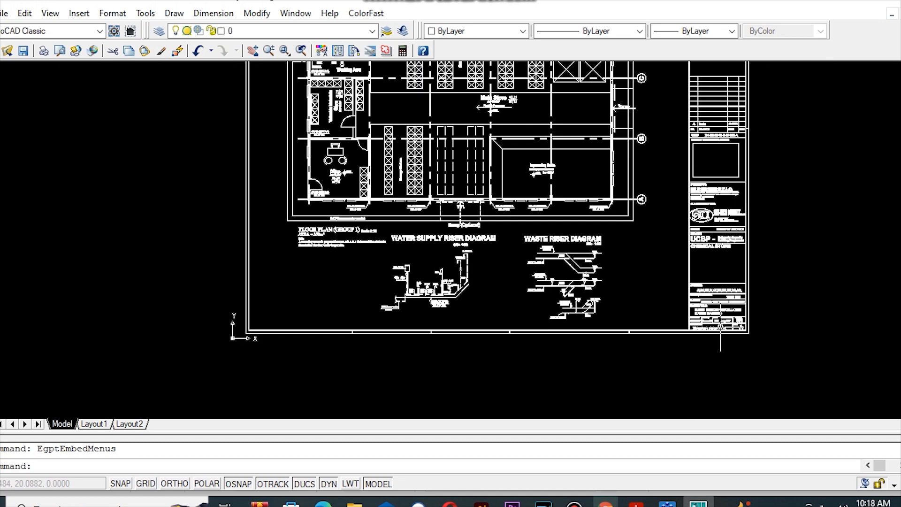
Step: Inspect the Main Store area of the floor plan and the pipe labels between gridlines 1 and 2
{"action": "scroll", "coordinate": [746, 128], "scroll_direction": "up", "scroll_amount": 8}
{"action": "scroll", "coordinate": [780, 206], "scroll_direction": "down", "scroll_amount": 3}
{"action": "scroll", "coordinate": [581, 155], "scroll_direction": "up", "scroll_amount": 3}
{"action": "scroll", "coordinate": [680, 177], "scroll_direction": "down", "scroll_amount": 6}
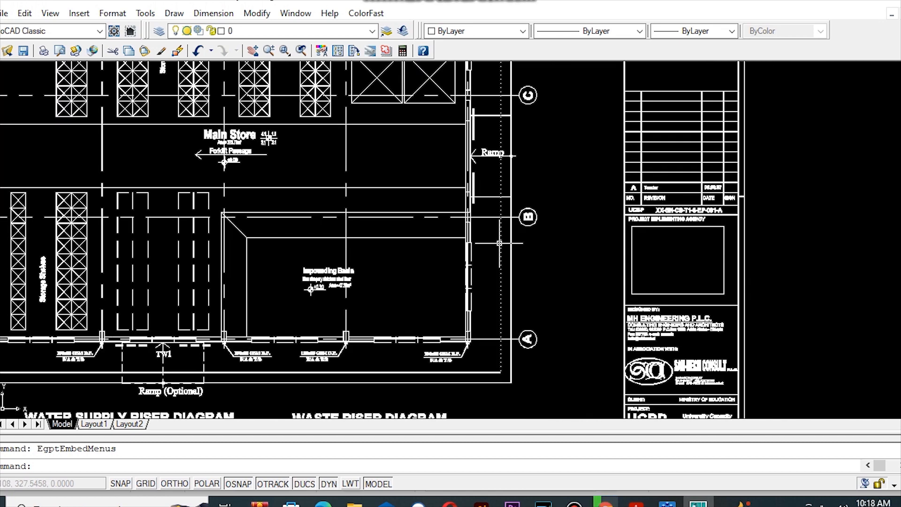
{"action": "scroll", "coordinate": [651, 361], "scroll_direction": "down", "scroll_amount": 2}
{"action": "scroll", "coordinate": [540, 202], "scroll_direction": "up", "scroll_amount": 10}
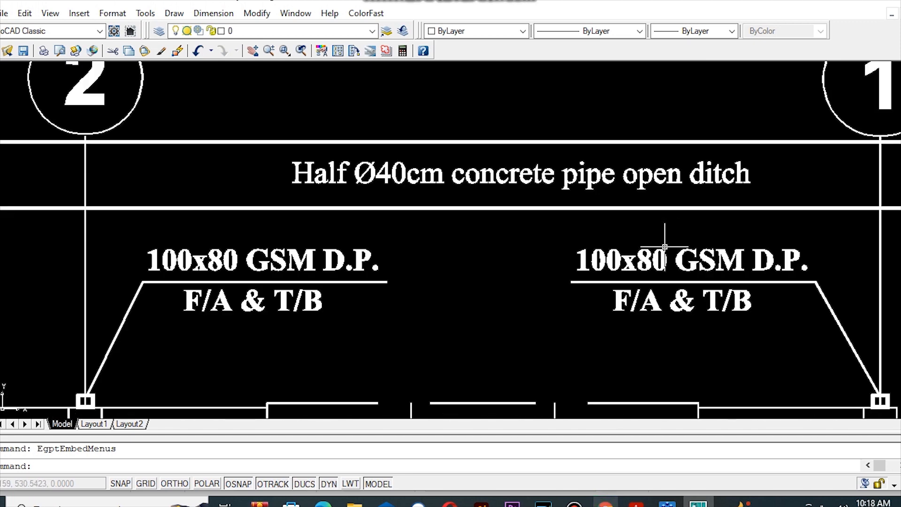
{"action": "scroll", "coordinate": [512, 188], "scroll_direction": "down", "scroll_amount": 12}
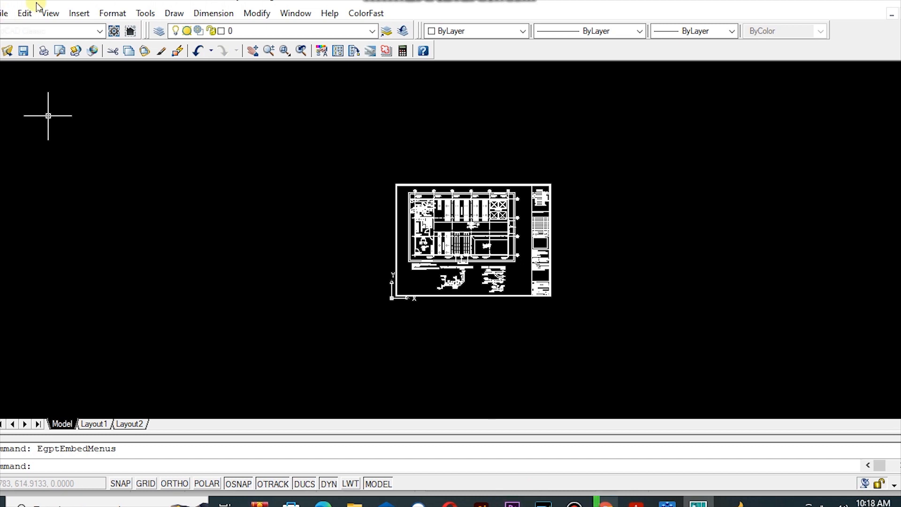
Step: Start saving the drawing as Sanitary Drowing.dwg in the Downloads folder and cancel the save
{"action": "left_click", "coordinate": [23, 51]}
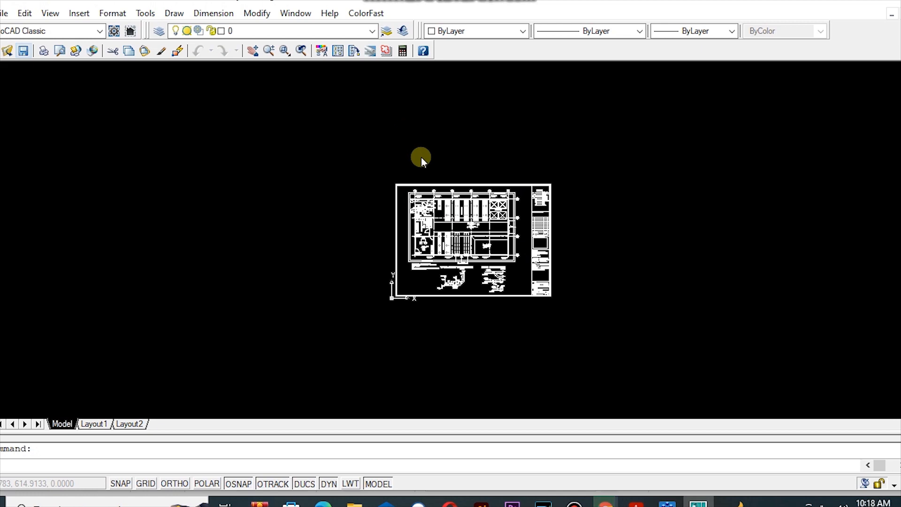
{"action": "left_click", "coordinate": [625, 381]}
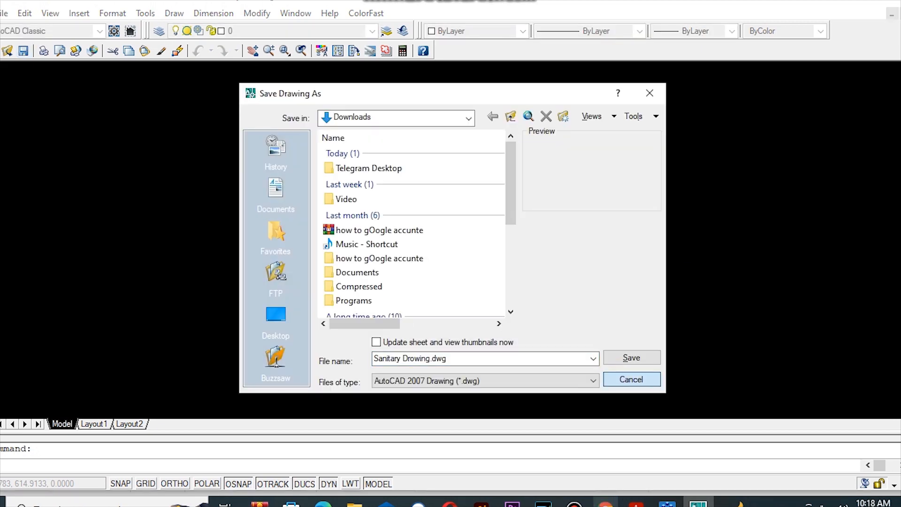
Step: Draw a horizontal line joining the facing upper corners of two neighbouring storage shelf blocks
{"action": "scroll", "coordinate": [476, 182], "scroll_direction": "up", "scroll_amount": 10}
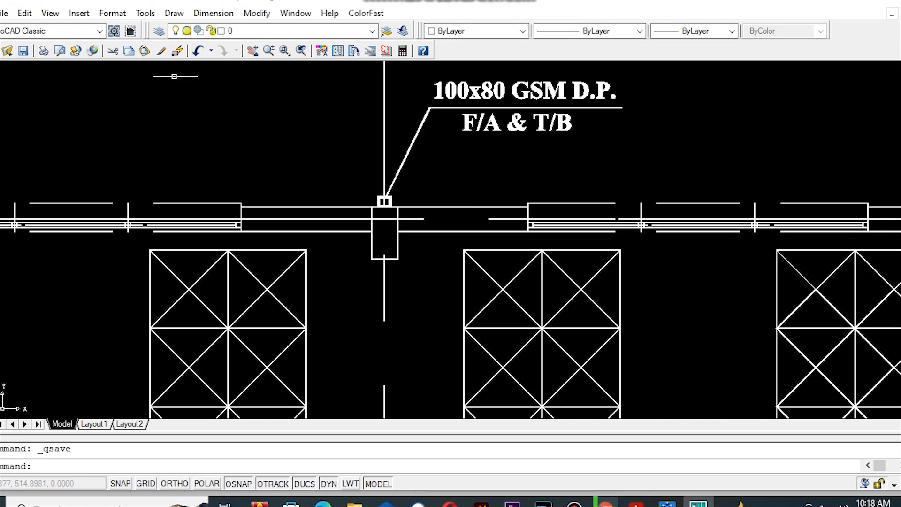
{"action": "left_click", "coordinate": [1, 70]}
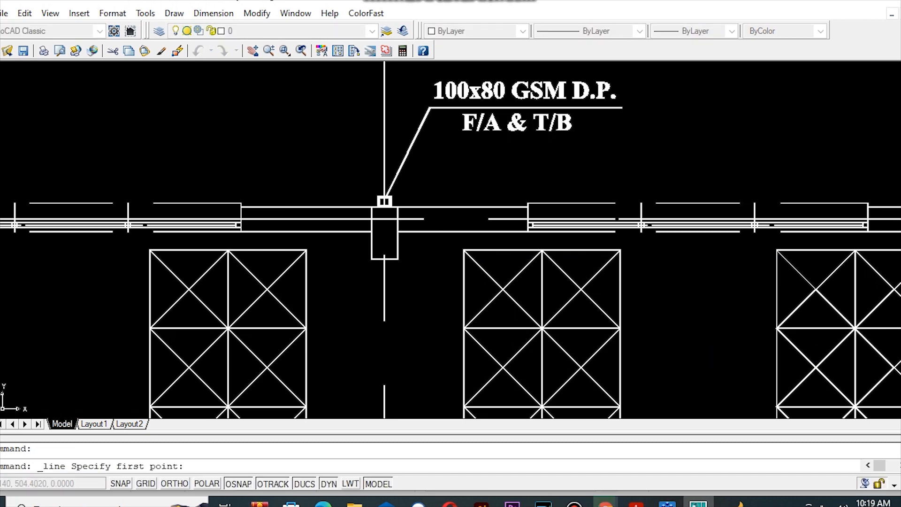
{"action": "left_click", "coordinate": [620, 250]}
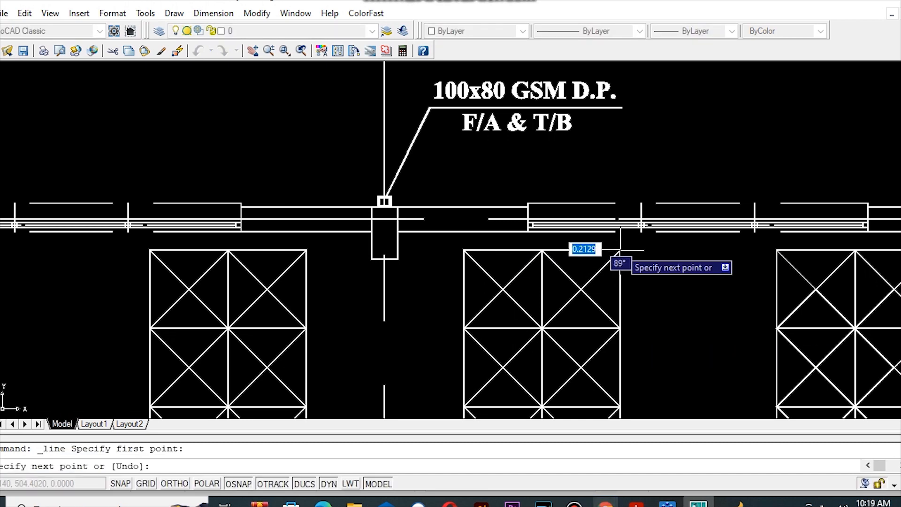
{"action": "left_click", "coordinate": [777, 251]}
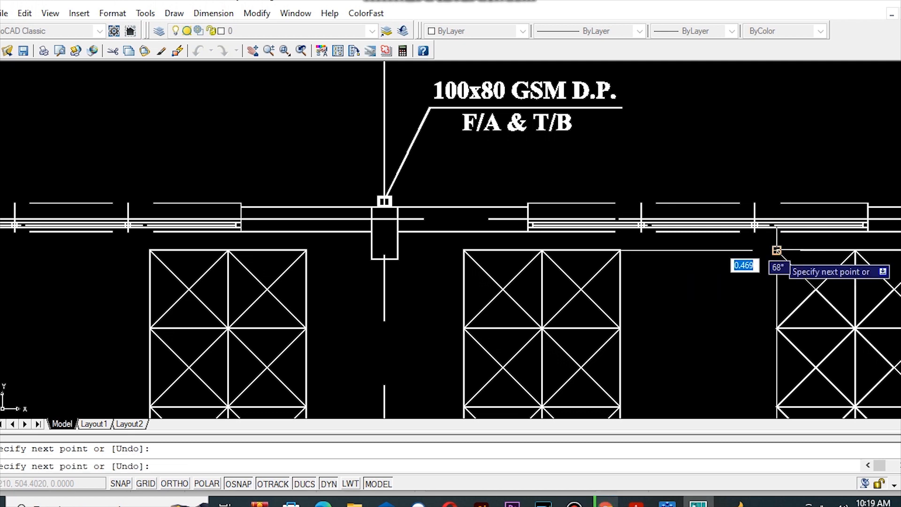
{"action": "right_click", "coordinate": [778, 252]}
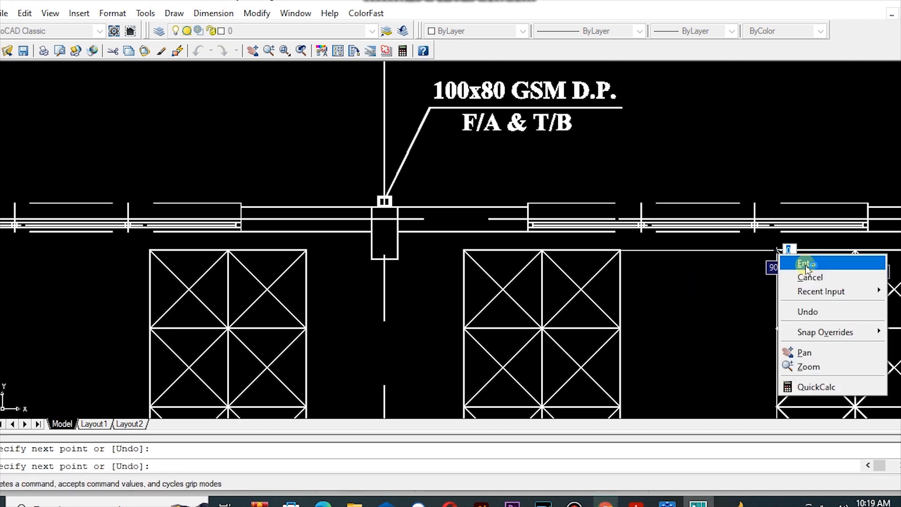
{"action": "left_click", "coordinate": [807, 264]}
{"action": "key", "text": "Return"}
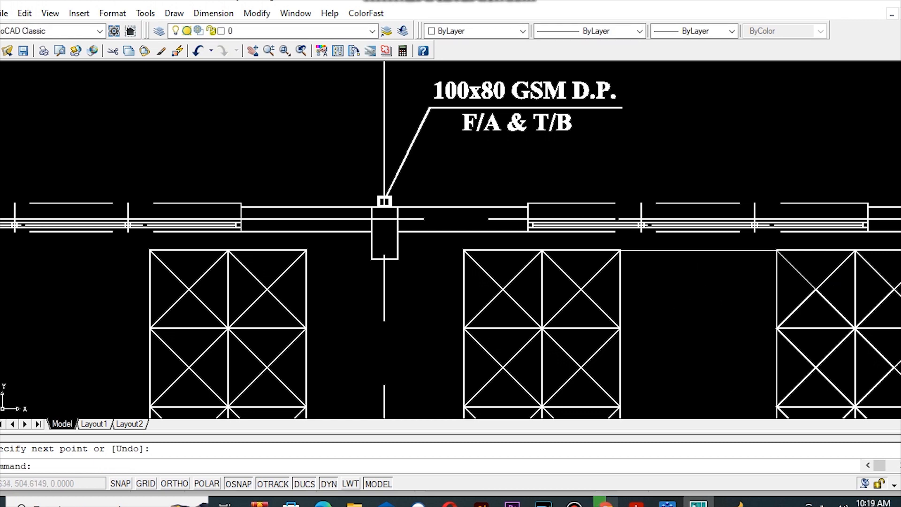
Step: Cut the connecting line between the two storage shelf blocks out of the drawing
{"action": "left_click", "coordinate": [704, 251]}
{"action": "right_click", "coordinate": [711, 251]}
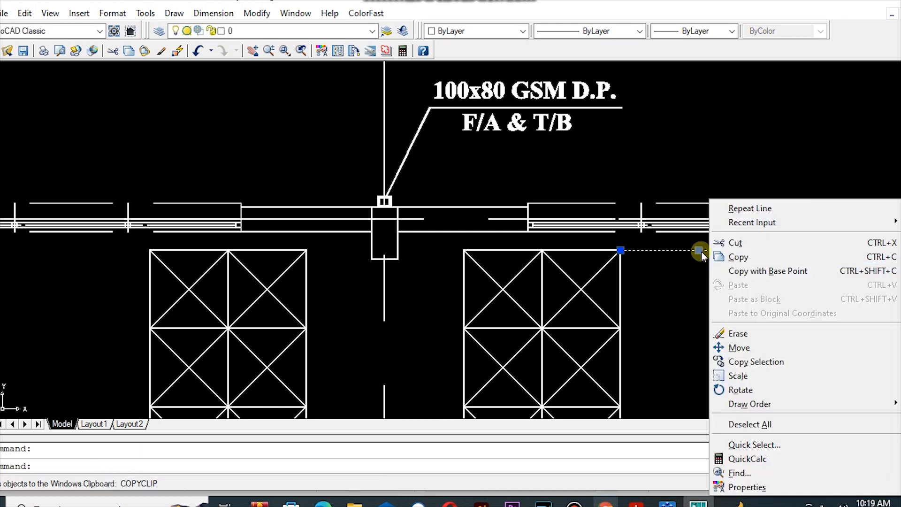
{"action": "left_click", "coordinate": [721, 241]}
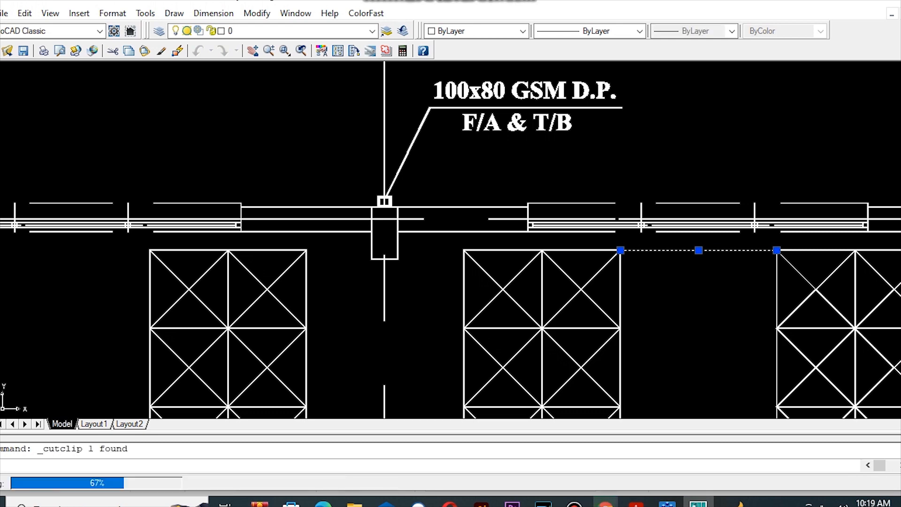
Step: Place the multiline text NEWS HD1 in the empty area left of the drawing frame and make it bold
{"action": "scroll", "coordinate": [667, 233], "scroll_direction": "down", "scroll_amount": 6}
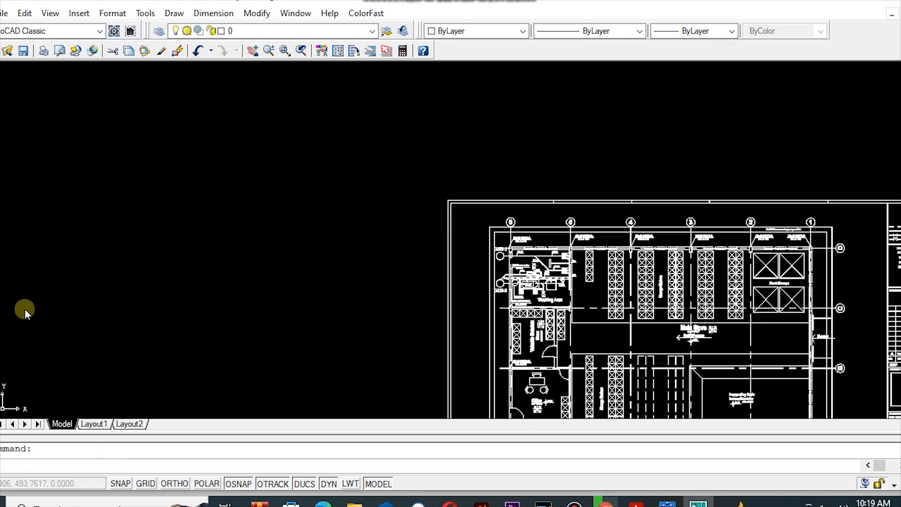
{"action": "left_click", "coordinate": [24, 310]}
{"action": "left_click", "coordinate": [87, 216]}
{"action": "left_click", "coordinate": [189, 307]}
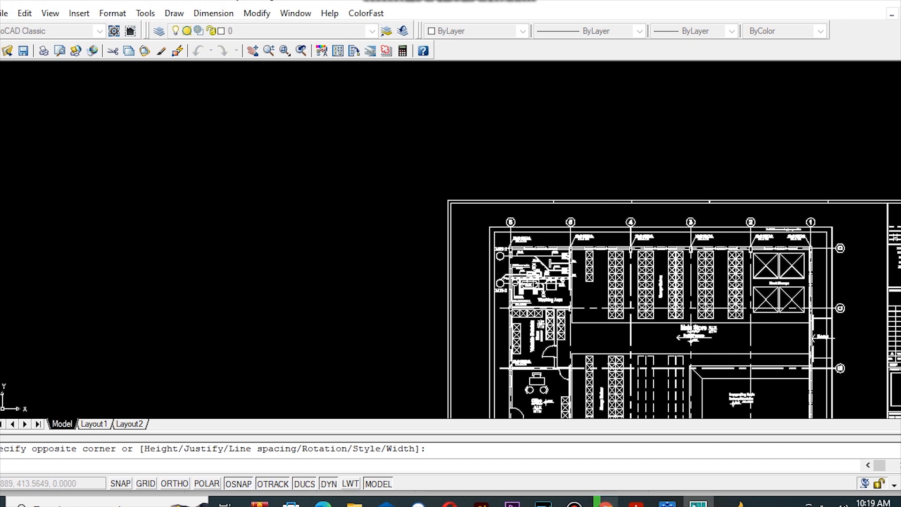
{"action": "type", "text": "NEWS HD1"}
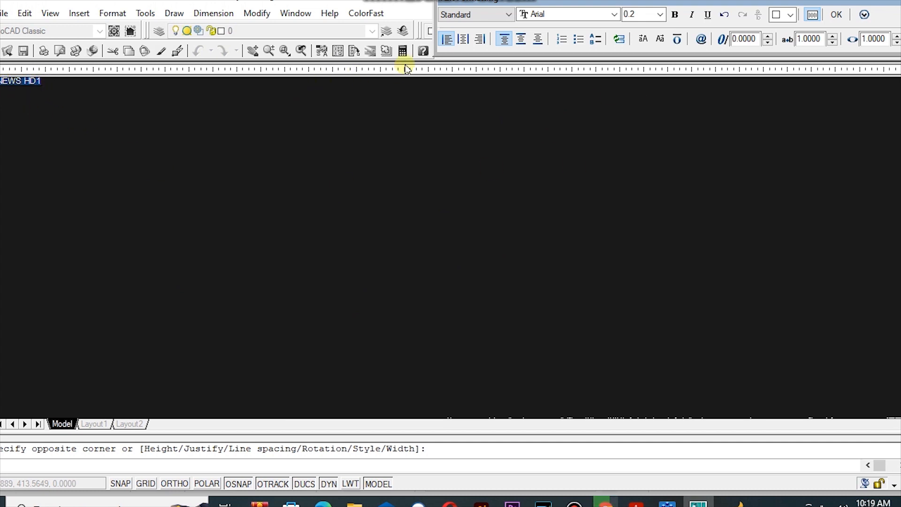
{"action": "left_click", "coordinate": [675, 15]}
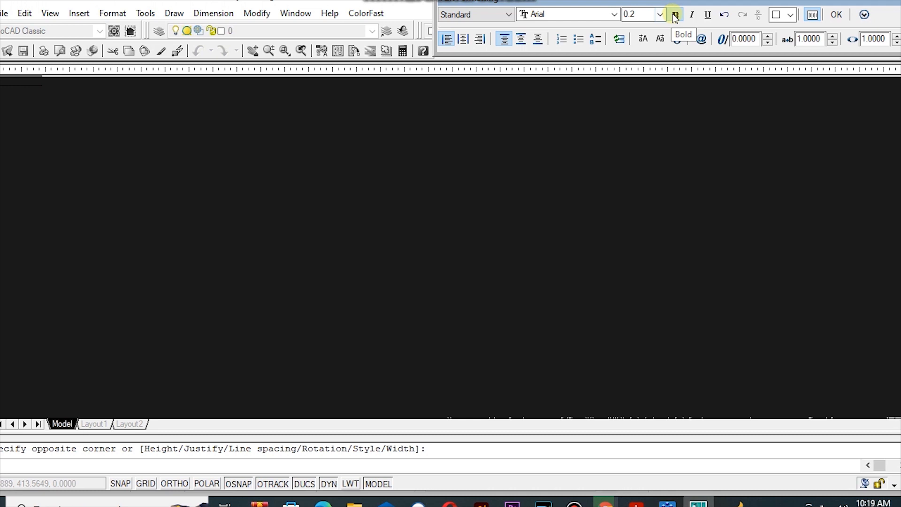
{"action": "left_click", "coordinate": [840, 14]}
Step: Select the NEWS HD1 text beside the drawing frame and open its properties
{"action": "scroll", "coordinate": [188, 210], "scroll_direction": "down", "scroll_amount": 3}
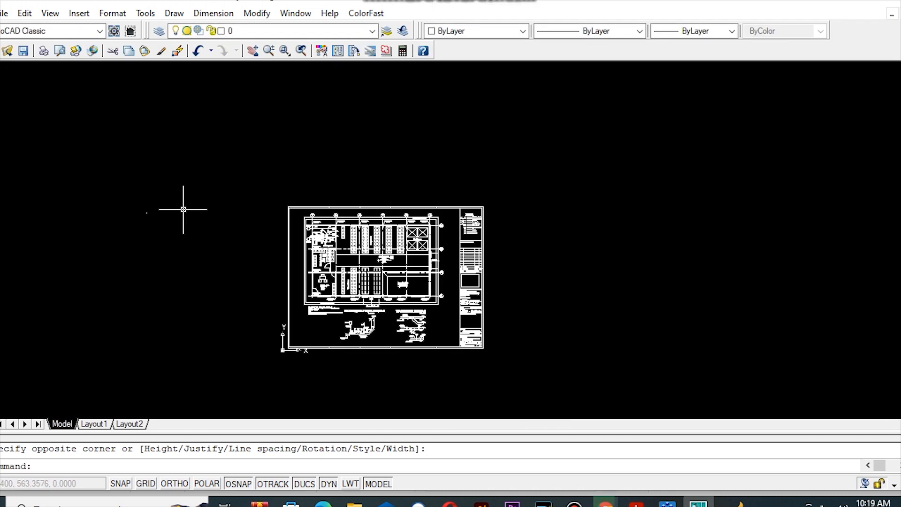
{"action": "scroll", "coordinate": [147, 231], "scroll_direction": "up", "scroll_amount": 5}
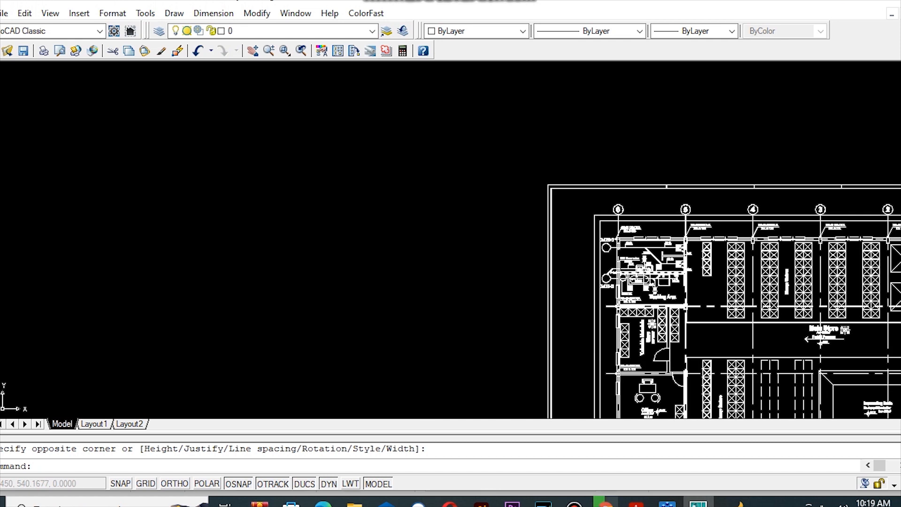
{"action": "scroll", "coordinate": [90, 189], "scroll_direction": "up", "scroll_amount": 5}
{"action": "scroll", "coordinate": [252, 162], "scroll_direction": "up", "scroll_amount": 4}
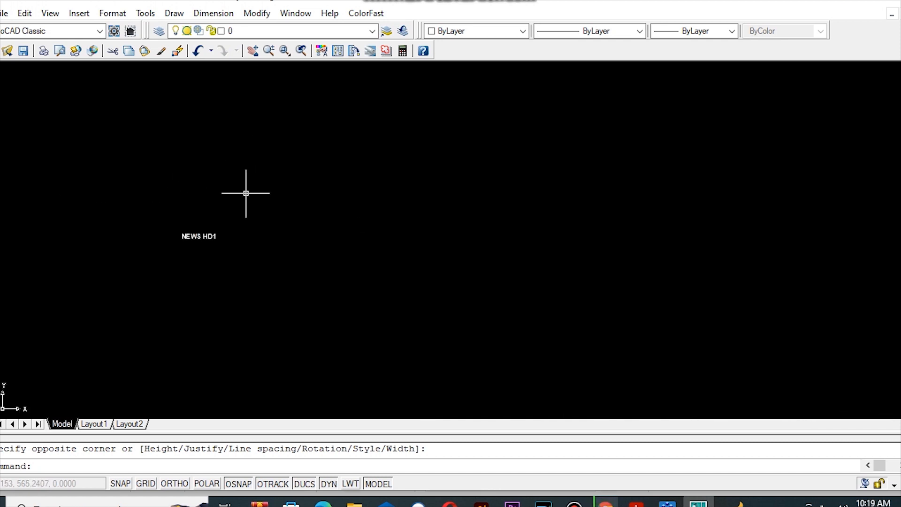
{"action": "scroll", "coordinate": [246, 193], "scroll_direction": "up", "scroll_amount": 3}
{"action": "left_click", "coordinate": [105, 269]}
{"action": "left_click", "coordinate": [105, 264]}
{"action": "left_click", "coordinate": [106, 263]}
{"action": "left_click", "coordinate": [192, 297]}
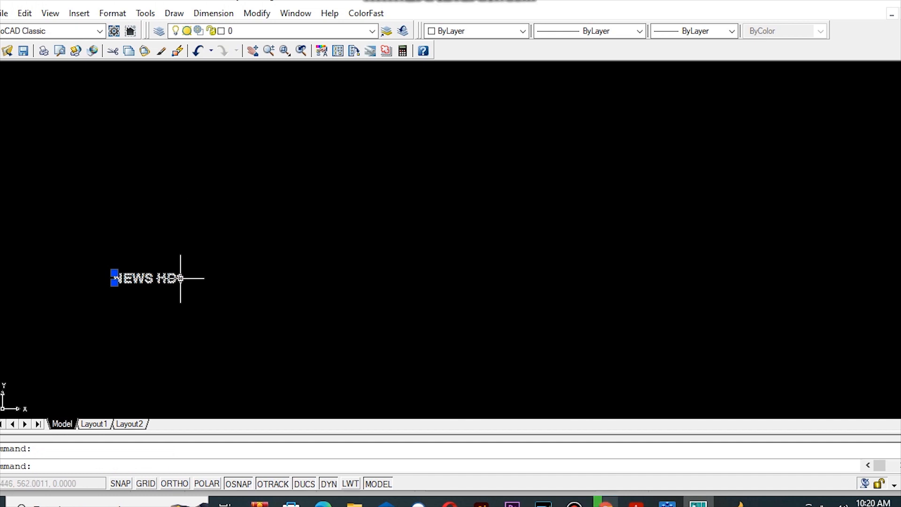
{"action": "right_click", "coordinate": [181, 279]}
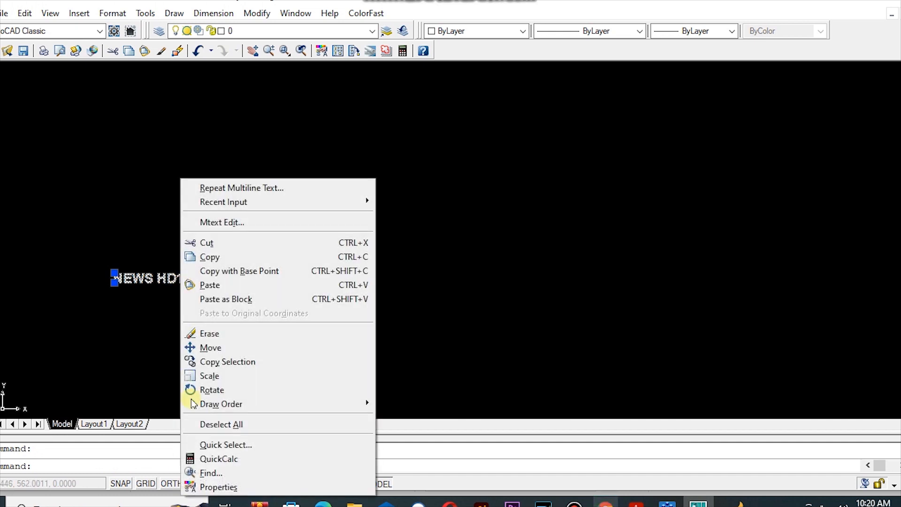
{"action": "left_click", "coordinate": [233, 488]}
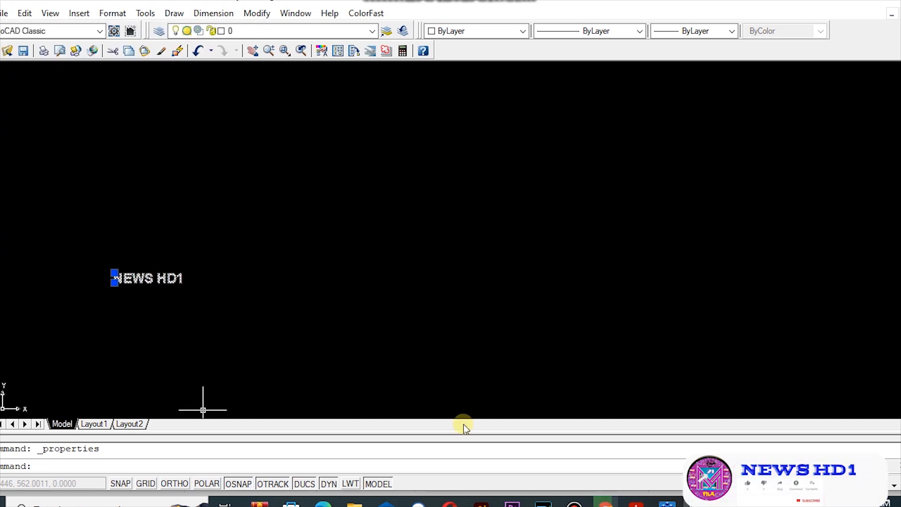
Step: Start saving the edited drawing with Save Drawing As
{"action": "scroll", "coordinate": [497, 392], "scroll_direction": "down", "scroll_amount": 5}
{"action": "scroll", "coordinate": [202, 225], "scroll_direction": "down", "scroll_amount": 10}
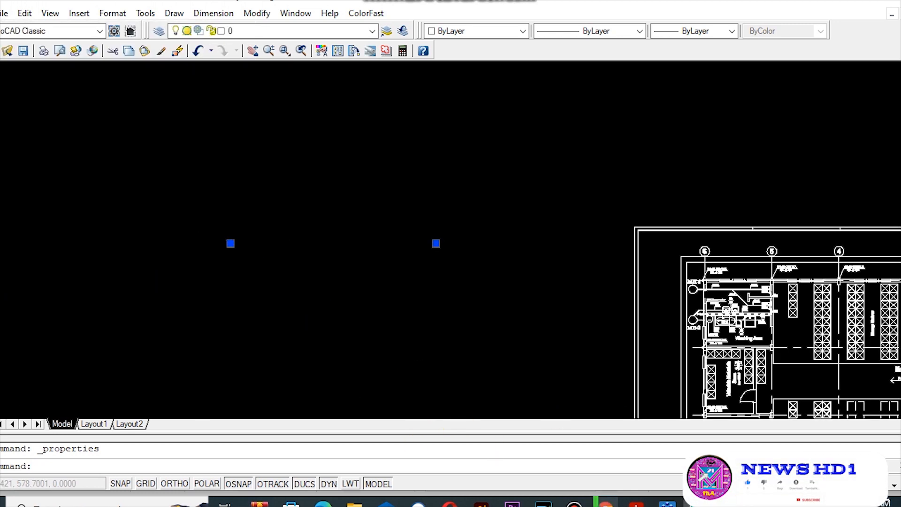
{"action": "scroll", "coordinate": [384, 348], "scroll_direction": "up", "scroll_amount": 2}
{"action": "left_click", "coordinate": [23, 51]}
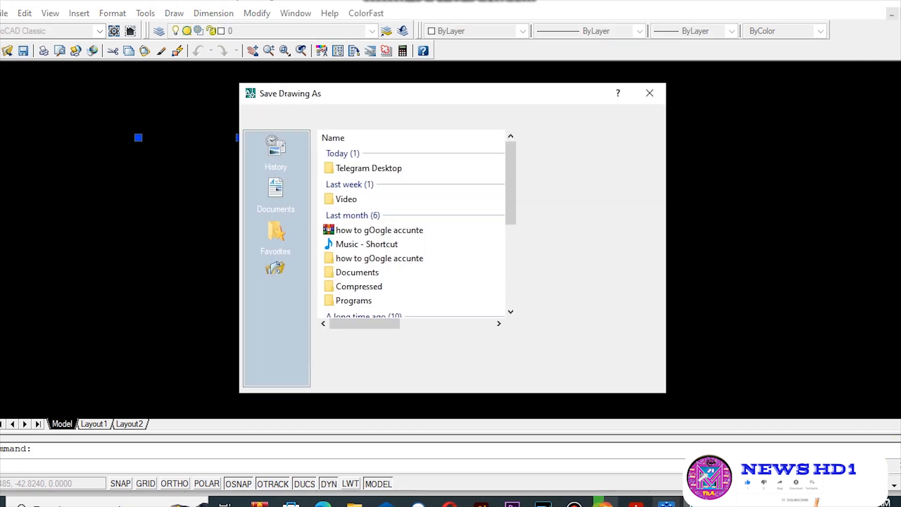